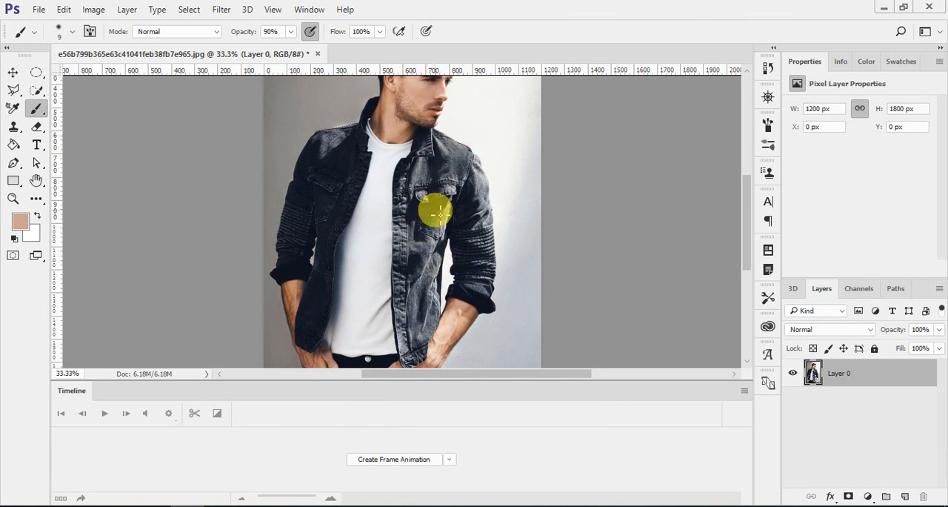
Select the lower part of the jacket's front panel on the photo's right side with the Quick Selection tool.
key(ctrl+minus)
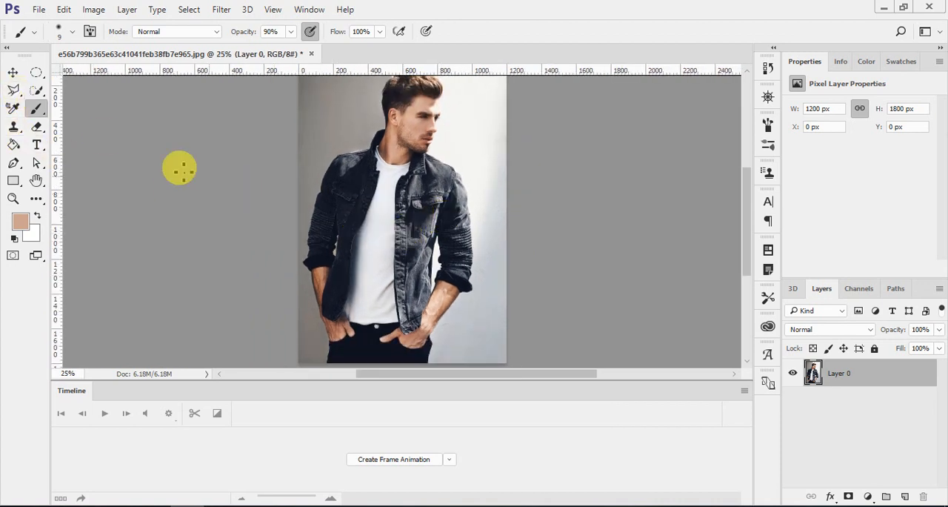
right_click(44, 89)
click(74, 91)
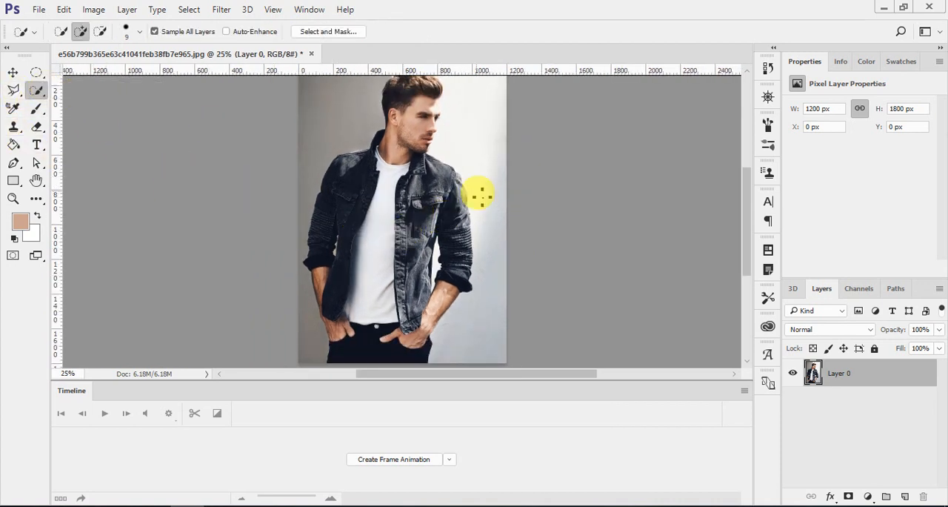
mouse_move(425, 205)
mouse_down()
mouse_move(415, 218)
mouse_move(407, 332)
mouse_up()
scroll(406, 331, up, 1)
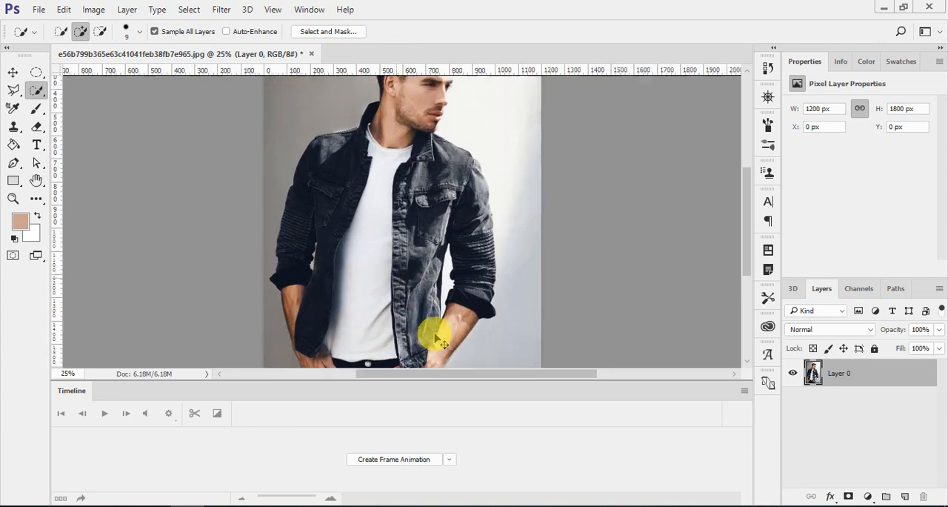
Extend the selection up over the chest and collar of that front panel, and subtract the neck skin from it.
click(13, 199)
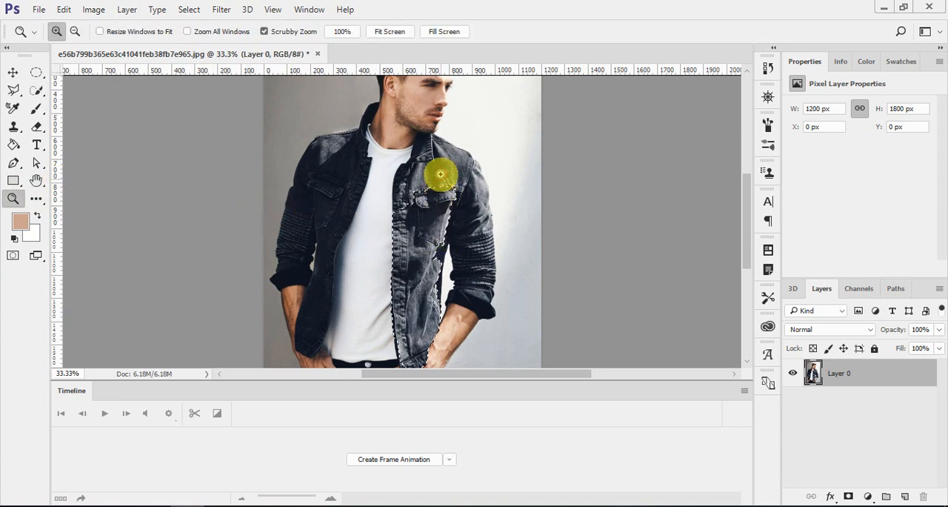
click(452, 194)
click(456, 204)
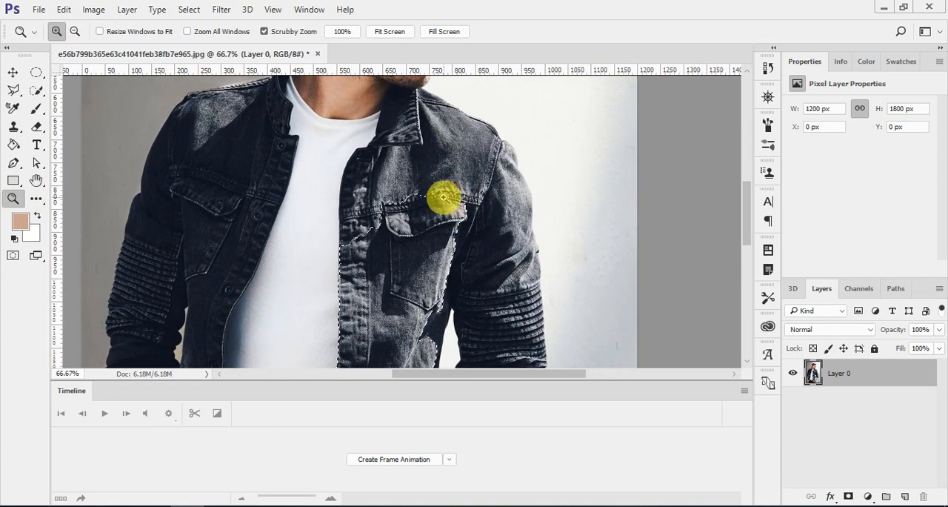
key(w)
mouse_move(360, 144)
mouse_down()
mouse_move(366, 231)
mouse_move(401, 206)
mouse_move(413, 180)
mouse_move(411, 227)
mouse_move(400, 227)
mouse_move(408, 120)
mouse_up()
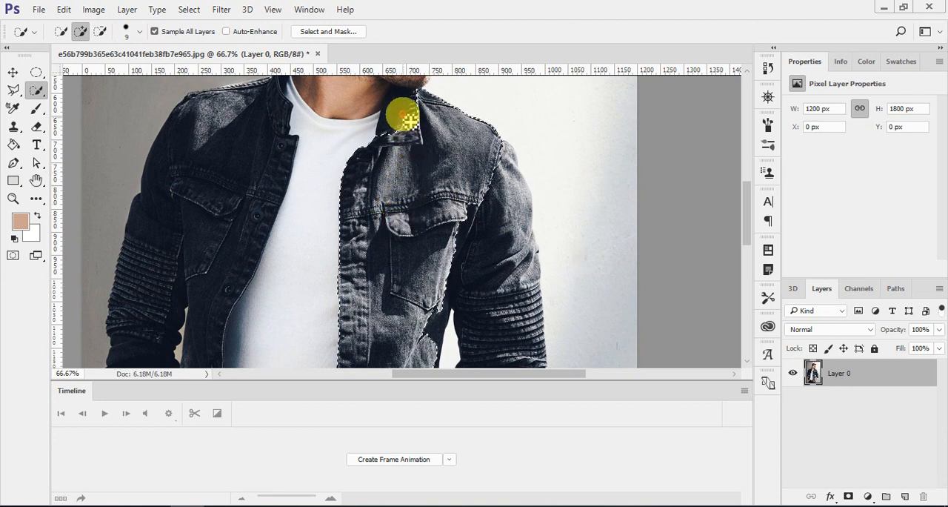
alt+click(378, 93)
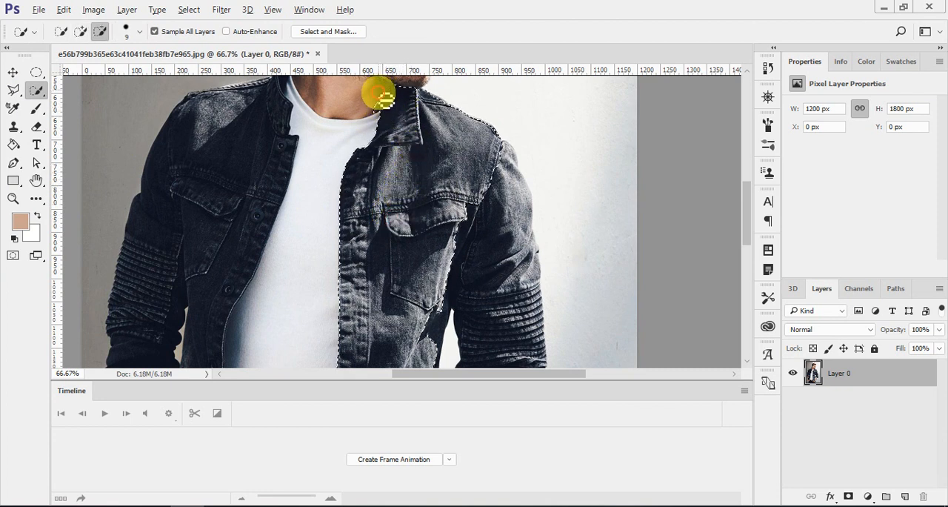
drag(378, 117, 386, 112)
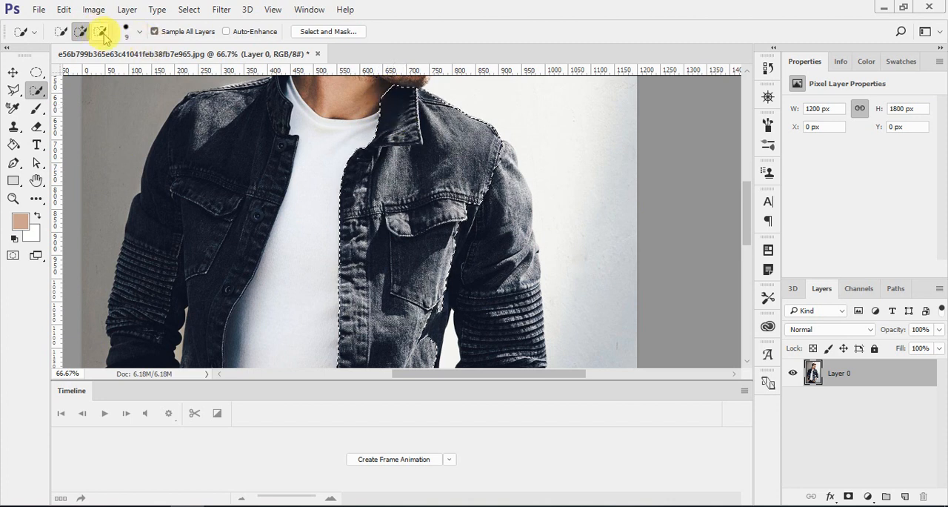
Add the jacket sleeve on the photo's right side to the selection, from the shoulder down to the rolled cuff.
mouse_move(503, 187)
mouse_down()
mouse_move(510, 276)
mouse_move(504, 220)
mouse_move(517, 187)
mouse_move(522, 217)
mouse_up()
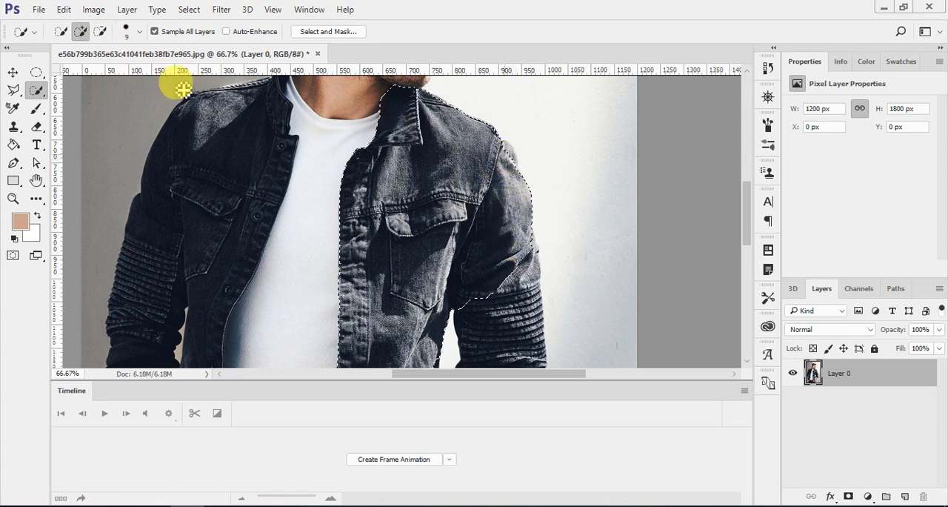
click(81, 33)
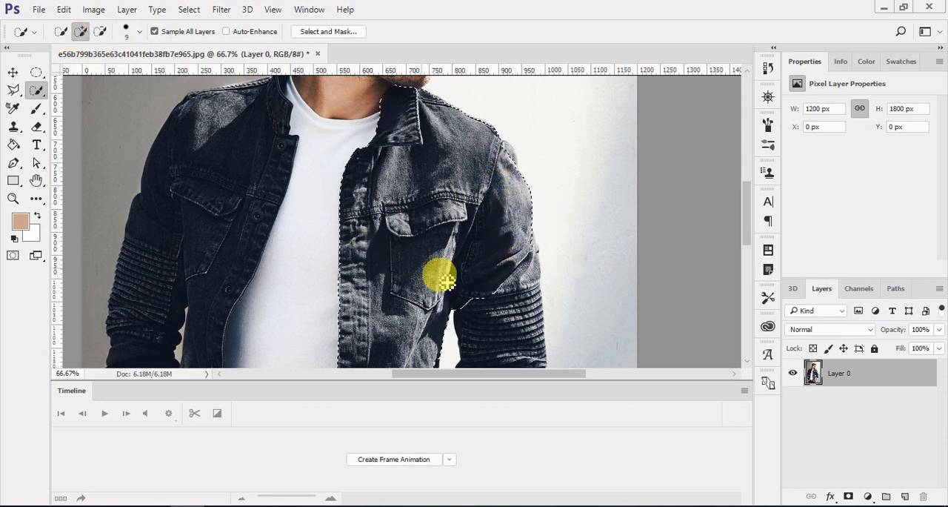
scroll(487, 271, down, 1)
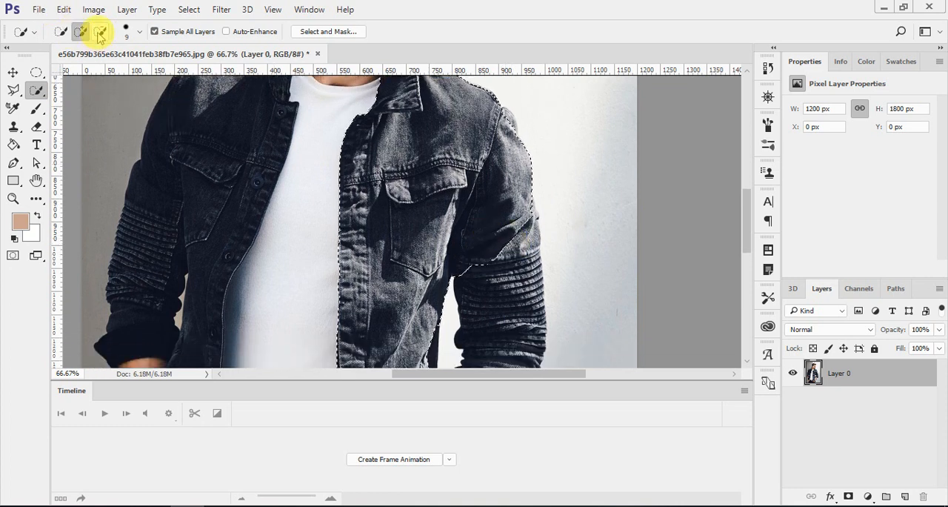
scroll(522, 260, down, 1)
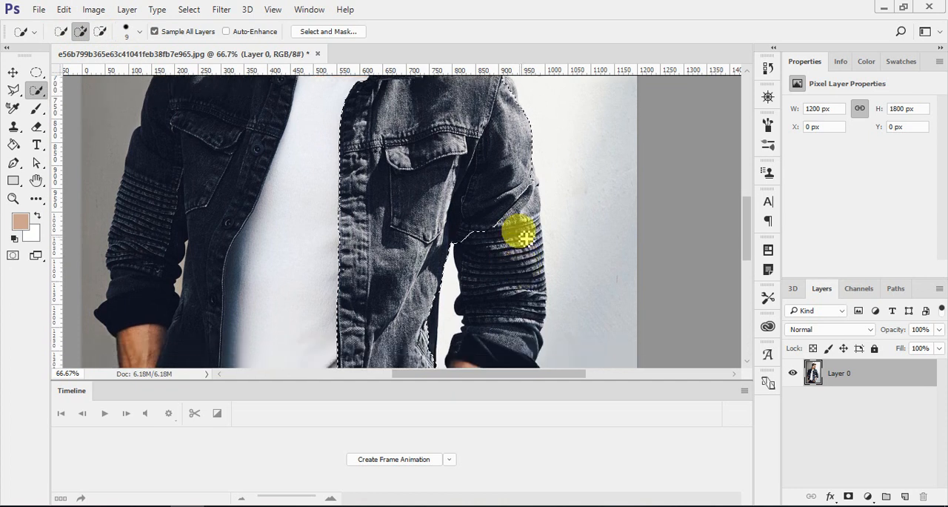
drag(522, 252, 497, 345)
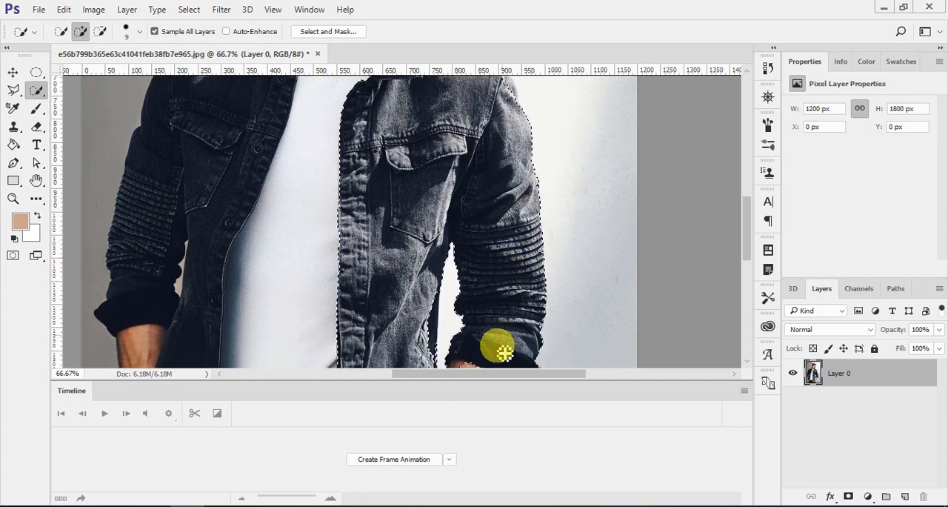
Subtract the background gap beside the cuff from the selection and add the front panel's dark inner edge.
scroll(500, 335, down, 2)
key(alt)
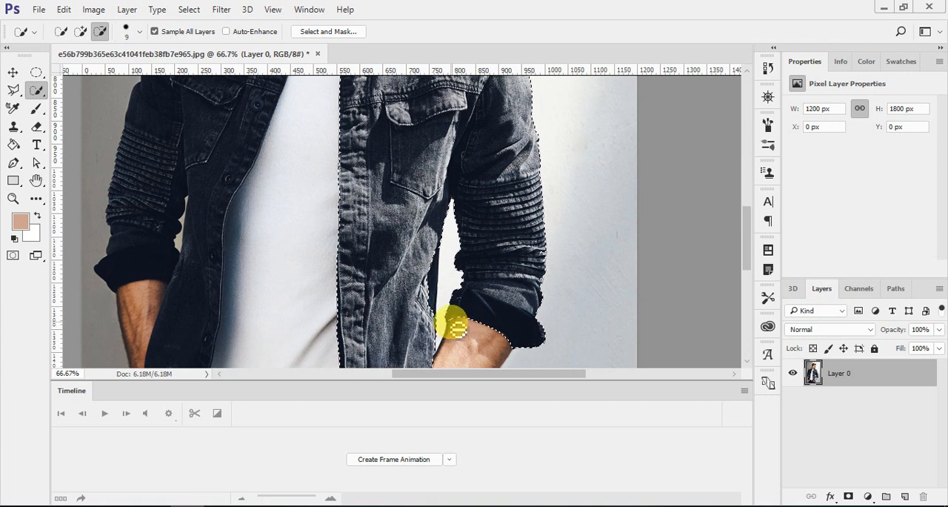
drag(439, 263, 437, 295)
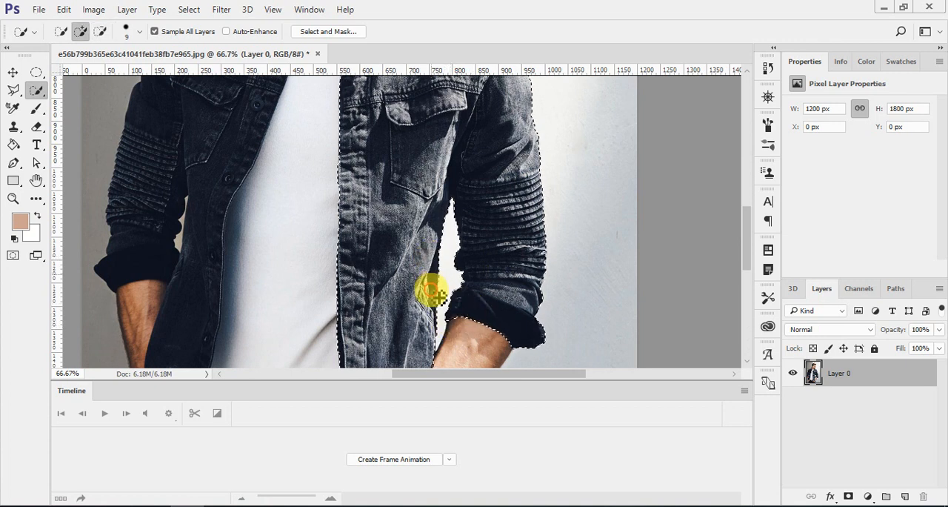
Add the missed edge areas of the upper sleeve, shoulder and collar on the photo's right side to the selection.
scroll(452, 285, up, 5)
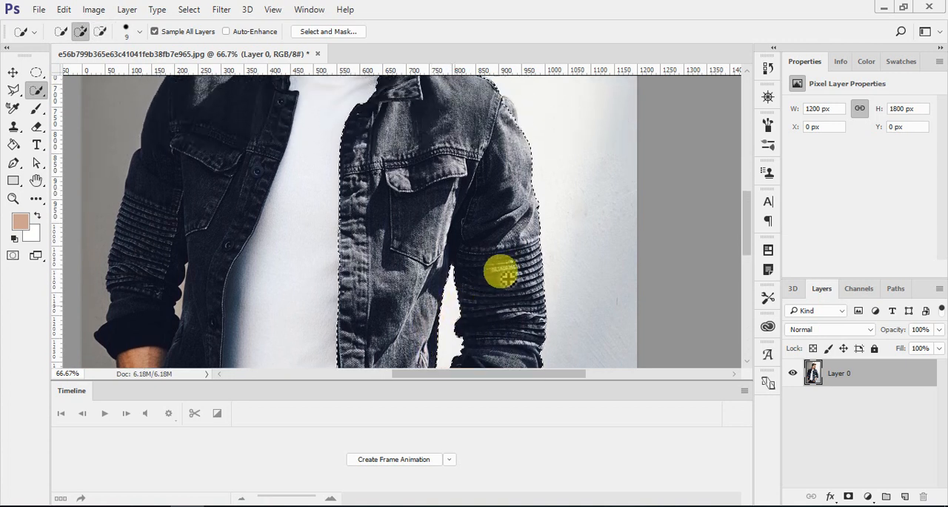
click(510, 131)
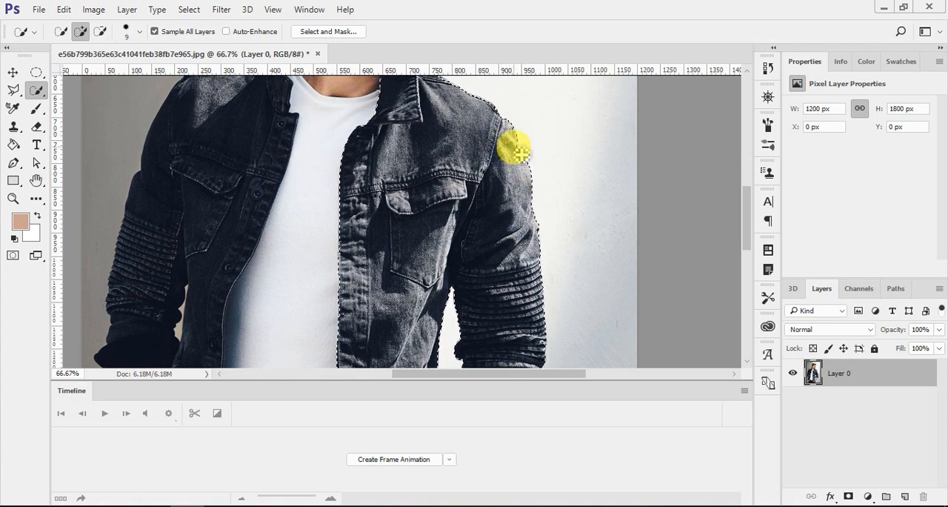
scroll(449, 189, up, 3)
click(437, 137)
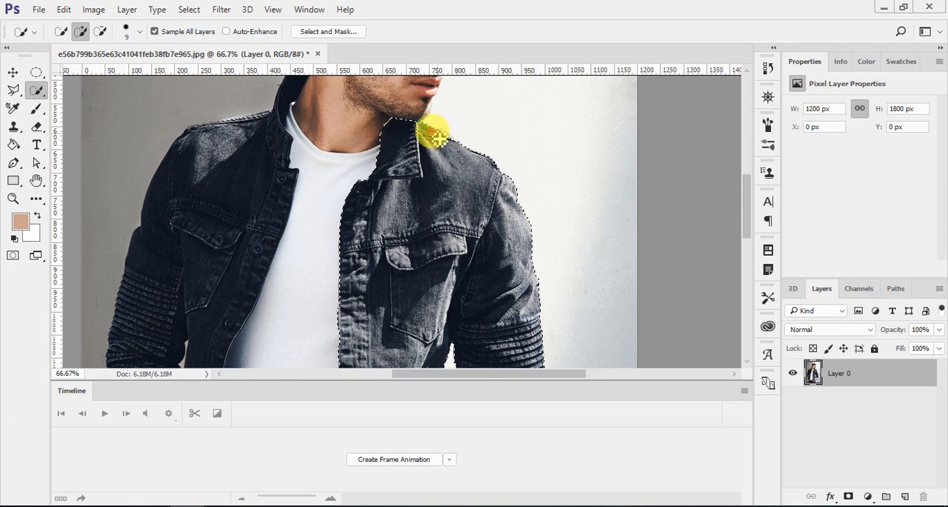
click(444, 138)
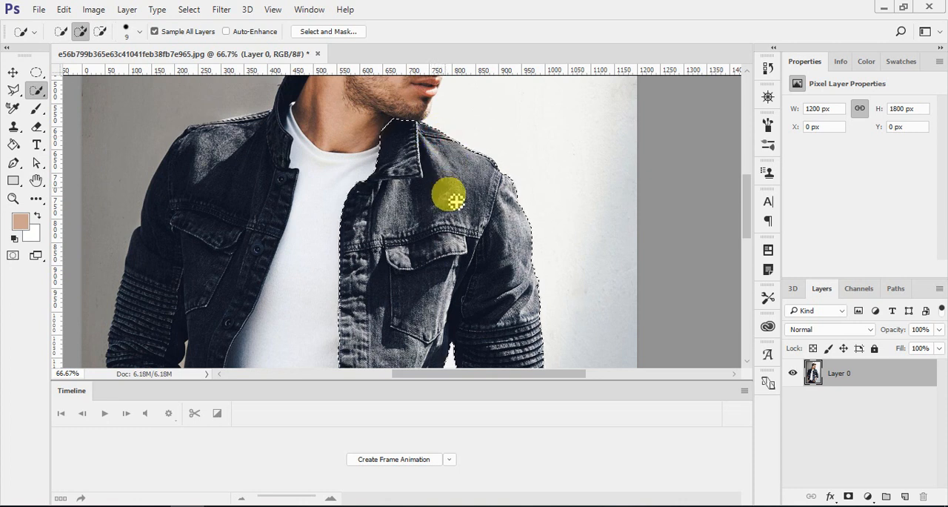
Subtract the stray background area between the front panel and the forearm from the selection.
scroll(445, 196, down, 10)
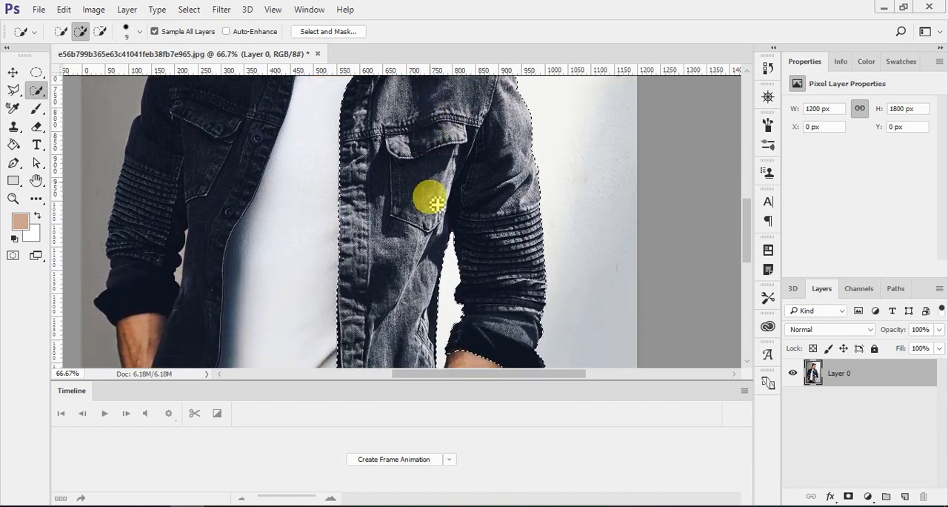
scroll(436, 205, down, 4)
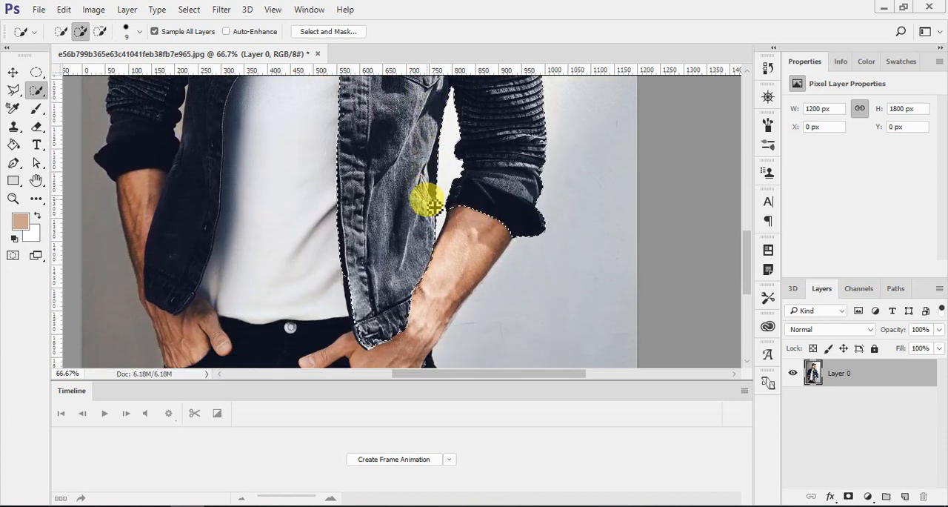
key(alt)
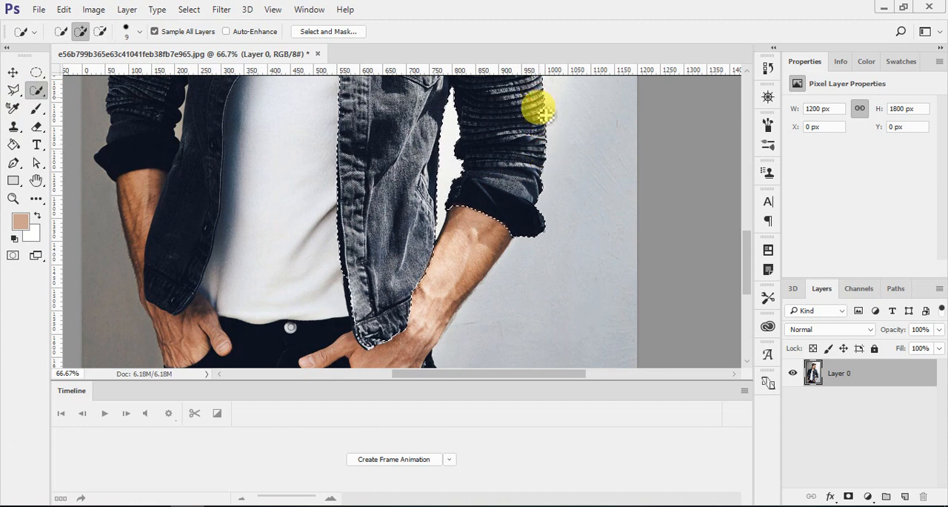
Check and touch up the selection along the outer edge of the ribbed sleeve at 100% zoom.
key(ctrl+plus)
scroll(582, 197, up, 3)
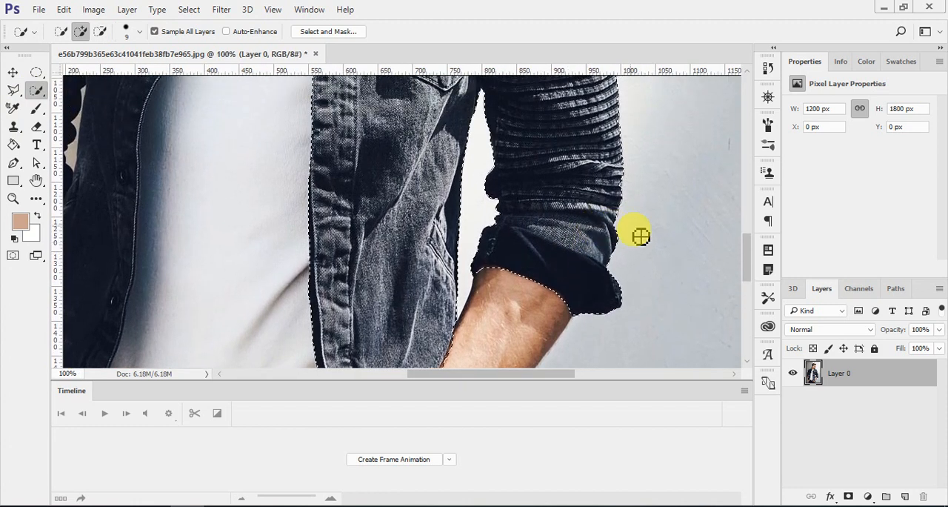
scroll(652, 252, up, 3)
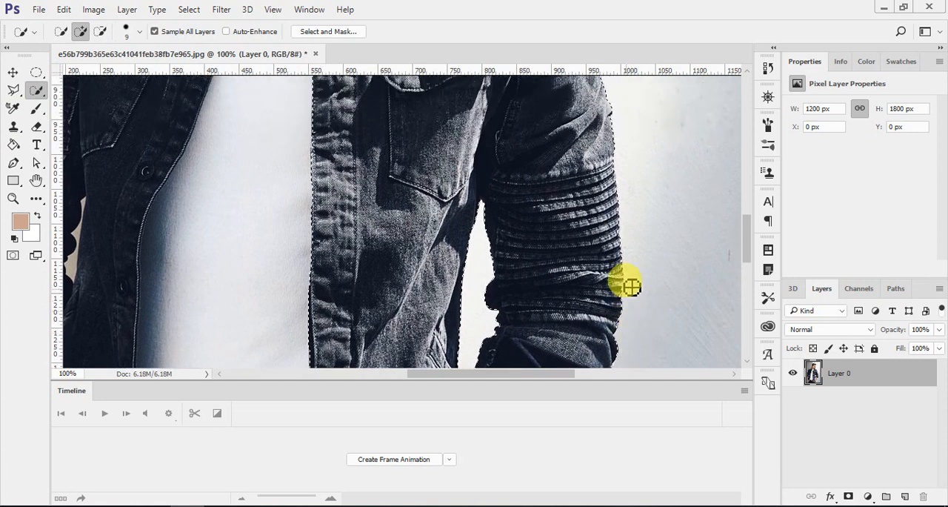
scroll(622, 267, down, 3)
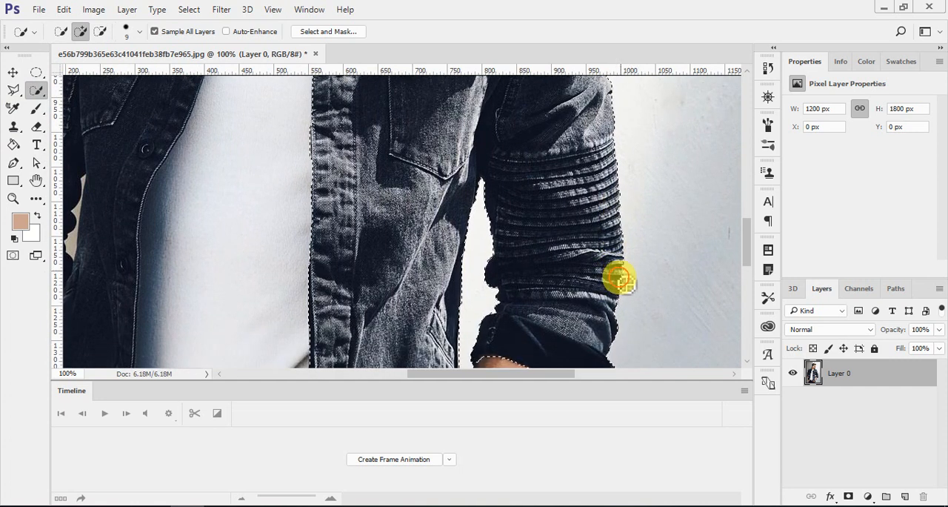
scroll(614, 275, up, 3)
scroll(598, 247, down, 2)
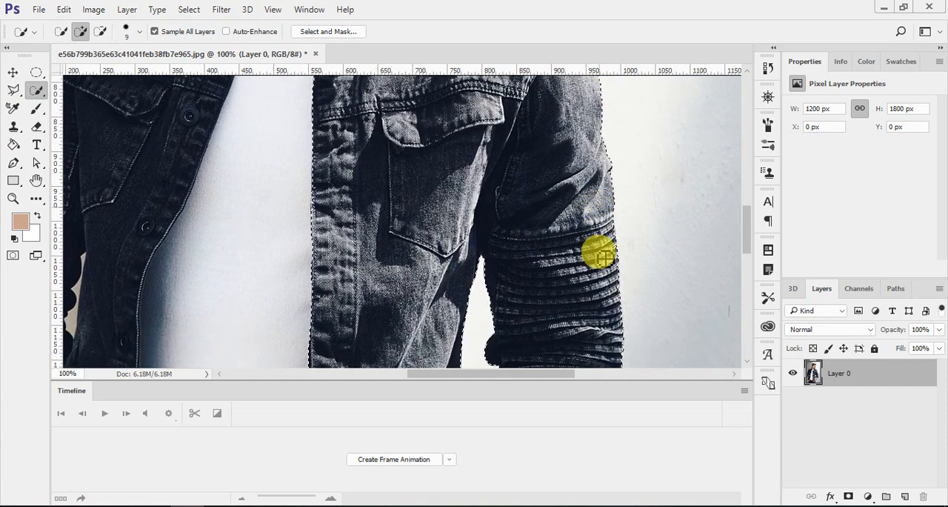
Refine the selection around the front panel's hem where it meets the hand in the pocket.
scroll(575, 257, down, 5)
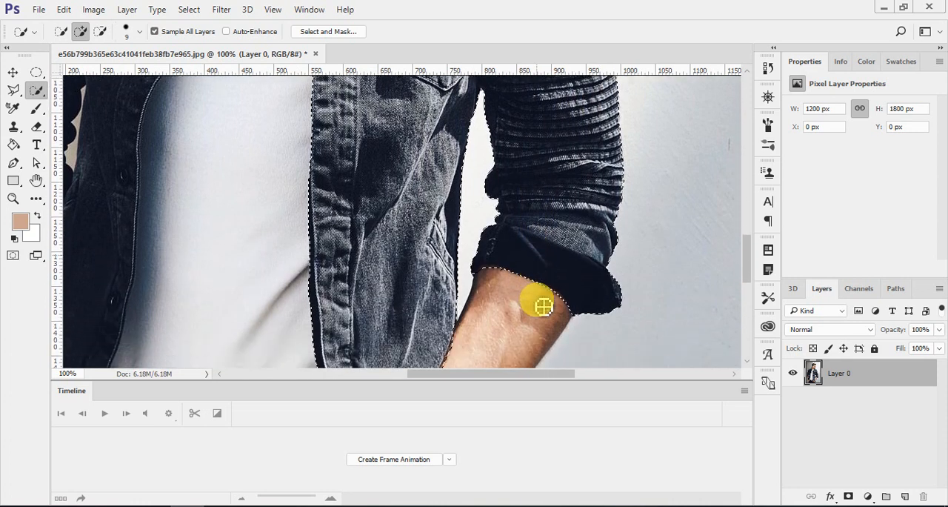
scroll(363, 340, down, 2)
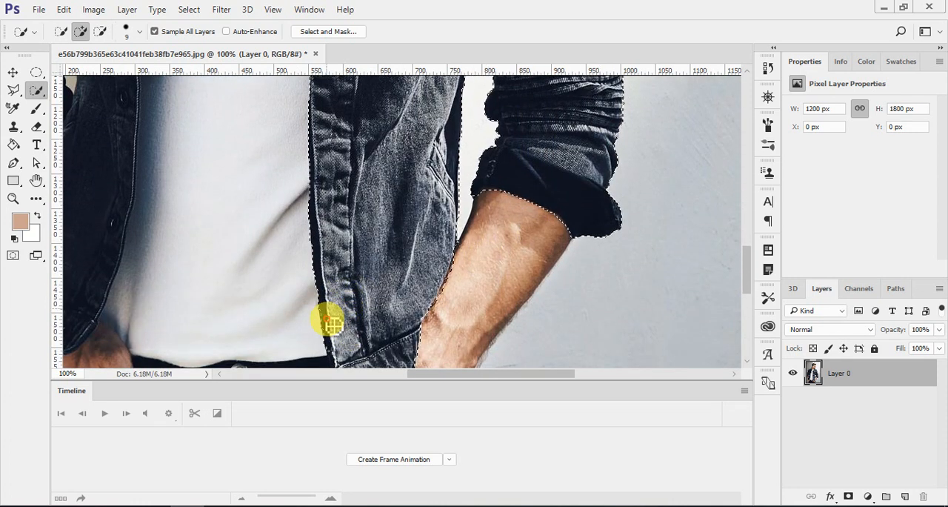
scroll(332, 334, down, 2)
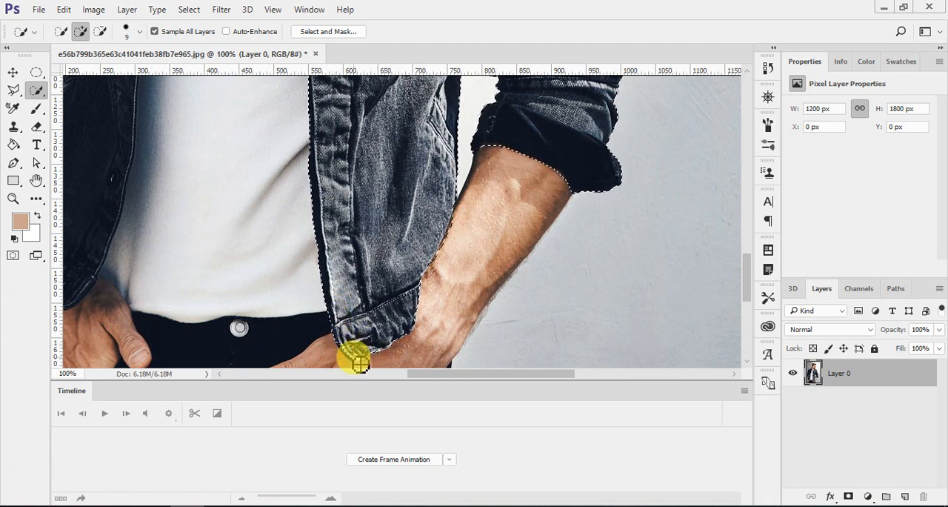
key(alt)
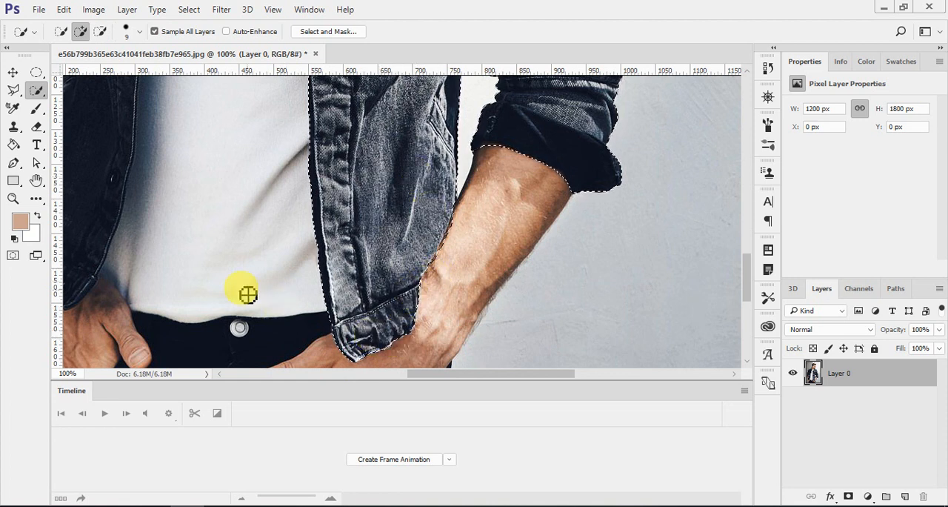
Add the lower end of the front panel on the photo's left side to the selection, subtracting the hand and shirt.
drag(422, 371, 376, 366)
mouse_move(276, 213)
mouse_down()
mouse_move(275, 271)
mouse_move(282, 280)
mouse_move(298, 270)
mouse_move(295, 280)
mouse_move(310, 284)
mouse_move(277, 333)
mouse_up()
click(294, 278)
alt+click(303, 297)
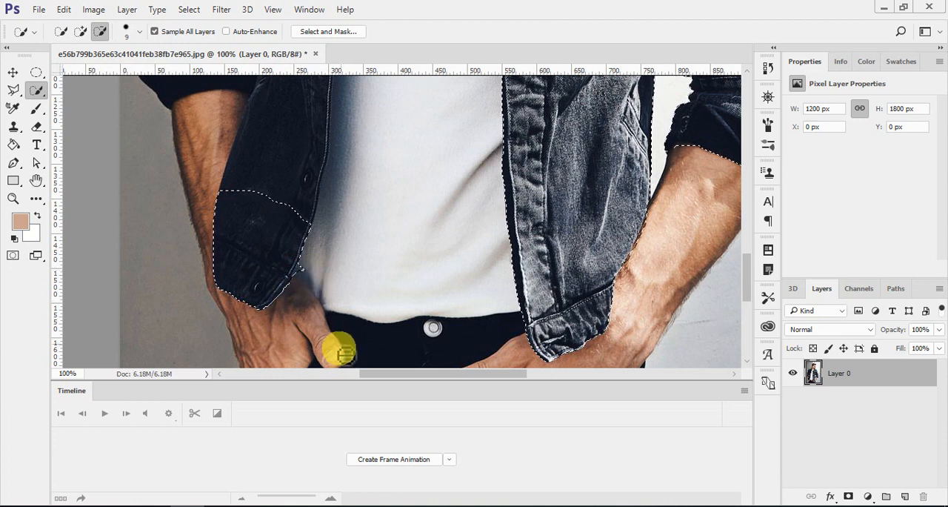
alt+click(308, 272)
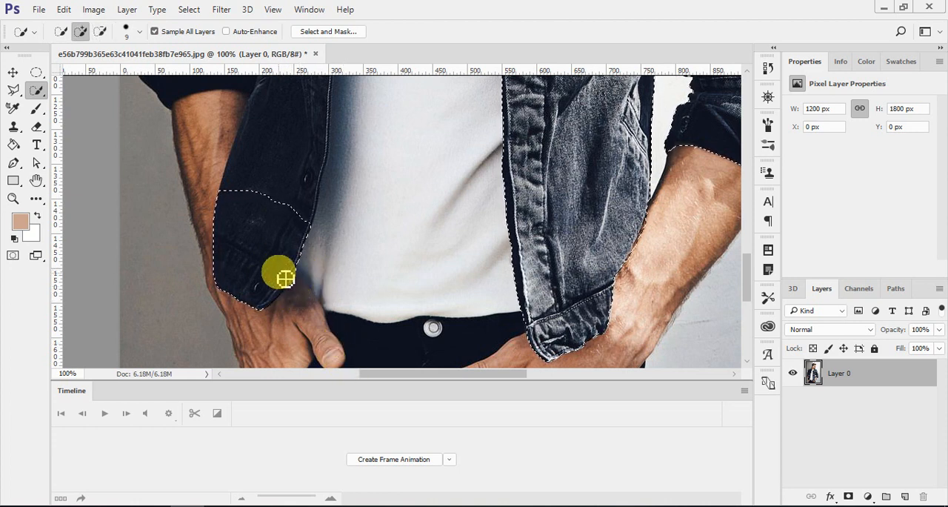
Extend the selection up the photo's left front panel, following its edge along the white shirt.
drag(290, 237, 306, 163)
scroll(305, 235, up, 5)
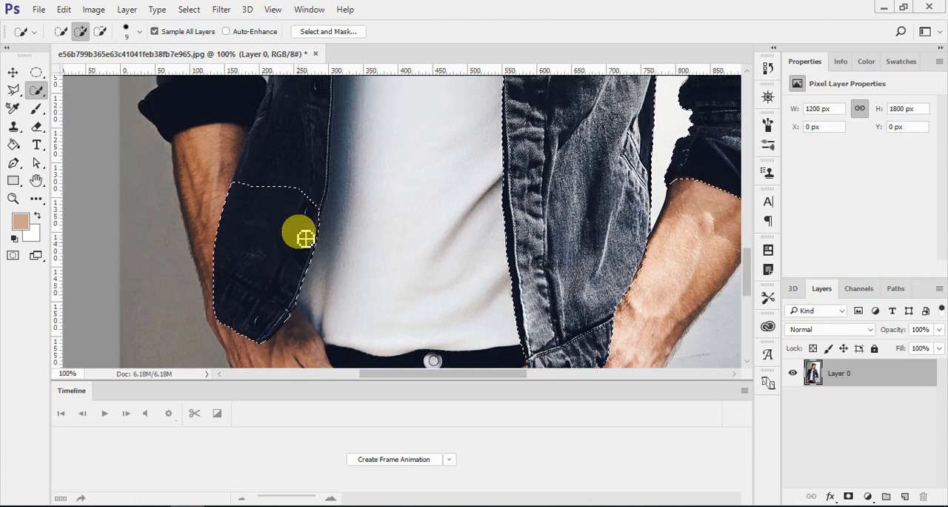
drag(301, 213, 304, 175)
scroll(298, 262, up, 1)
scroll(297, 263, up, 8)
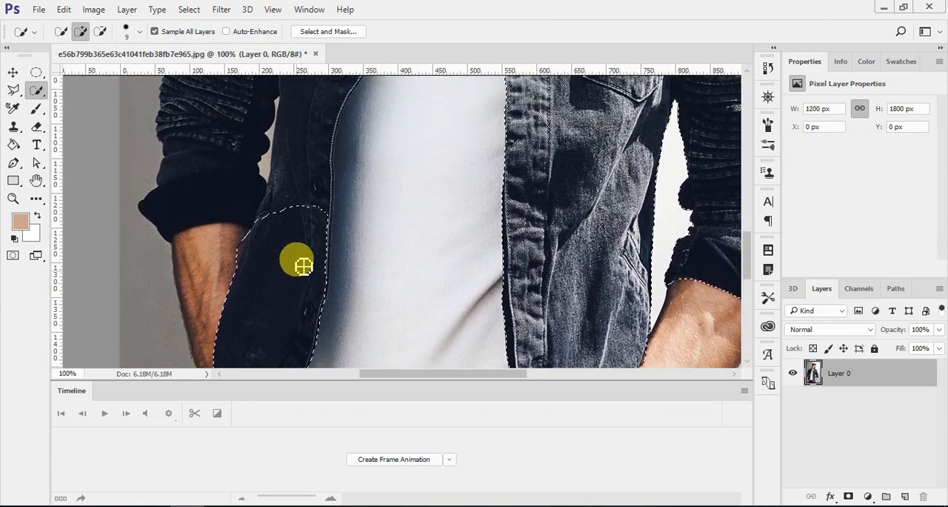
Extend the selection from the photo's left front panel up to the rolled sleeve cuff and subtract the bare forearm.
mouse_move(313, 212)
mouse_down()
mouse_move(323, 165)
mouse_move(286, 139)
mouse_move(253, 132)
mouse_move(222, 247)
mouse_up()
mouse_move(207, 318)
mouse_down()
mouse_move(208, 365)
mouse_move(192, 349)
mouse_move(185, 366)
mouse_move(187, 339)
mouse_move(236, 298)
mouse_move(244, 310)
mouse_move(237, 299)
mouse_move(230, 313)
mouse_move(243, 288)
mouse_up()
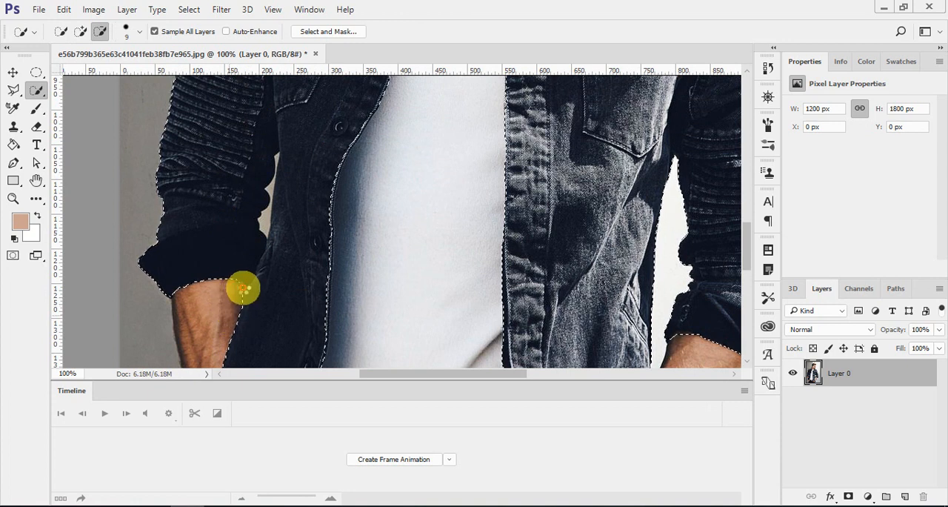
scroll(286, 281, down, 4)
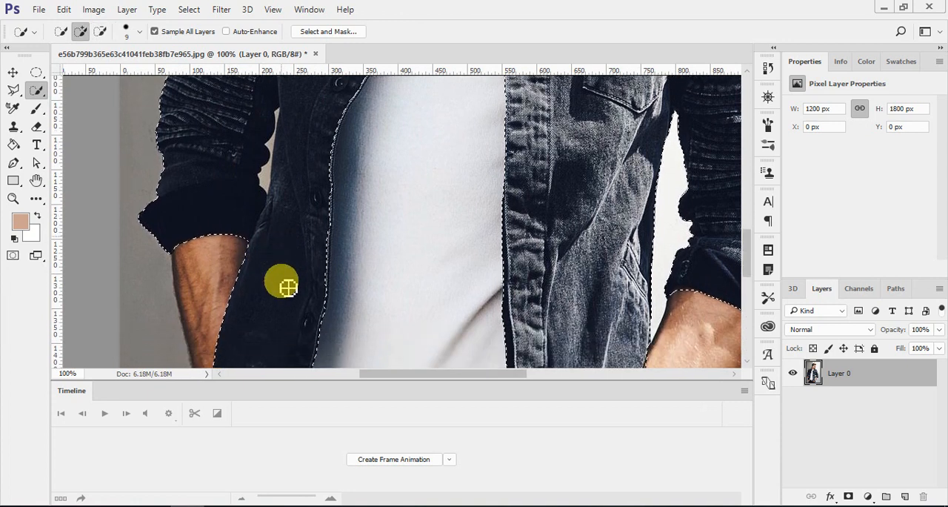
scroll(286, 284, down, 1)
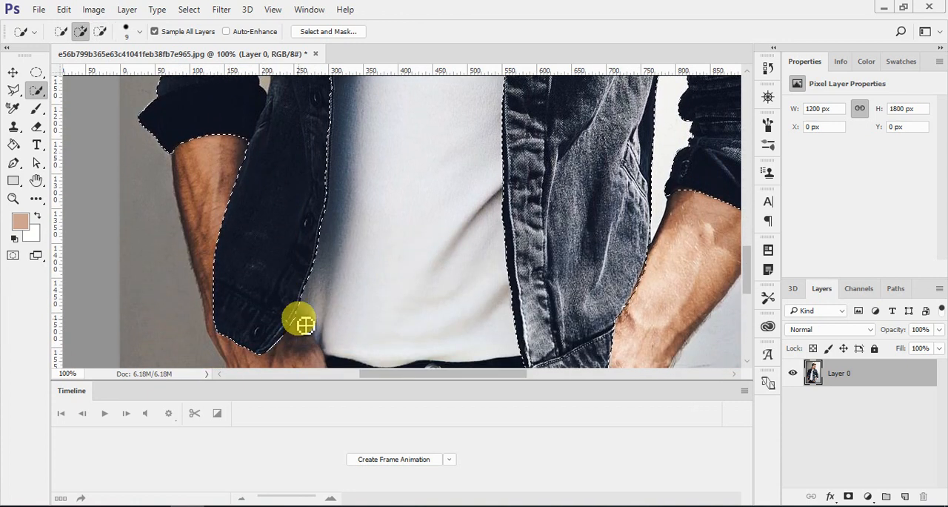
key(alt)
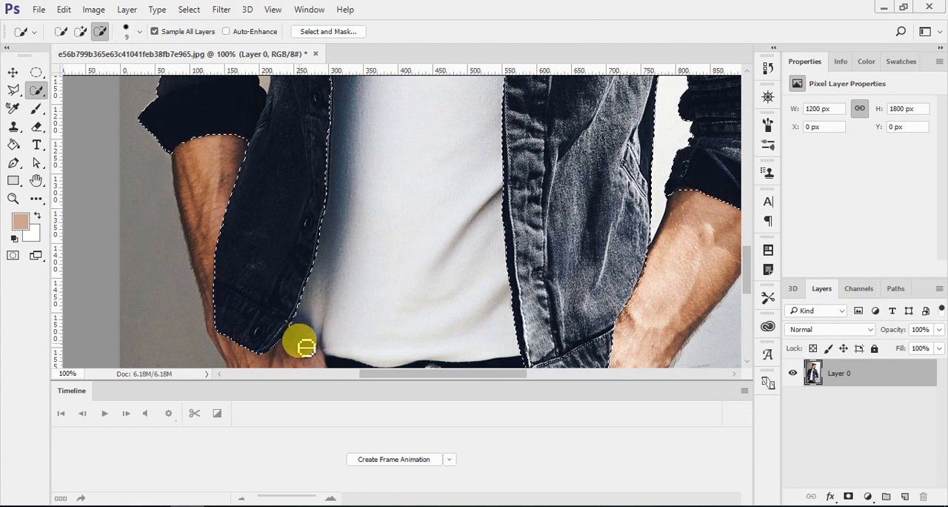
scroll(298, 285, up, 2)
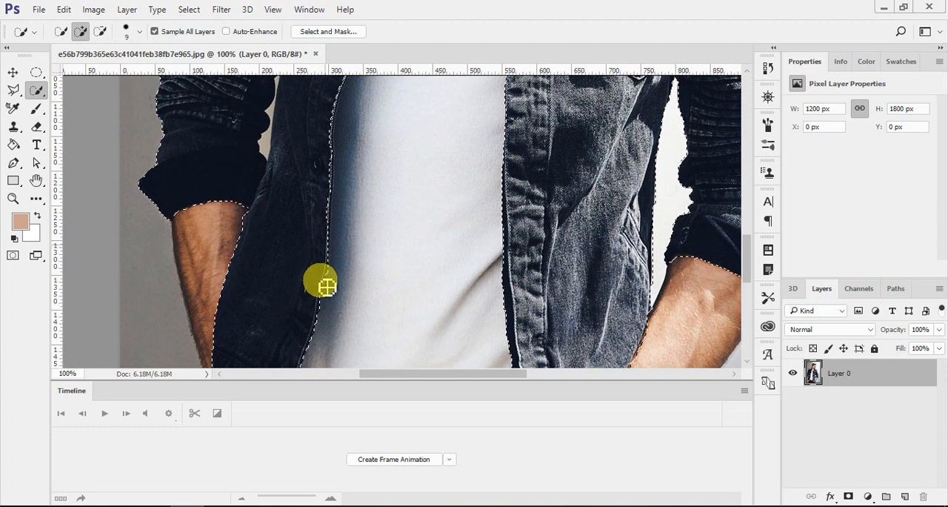
Subtract the shaded strip of white shirt beside the photo's left front panel from the selection.
scroll(329, 252, up, 1)
key(alt)
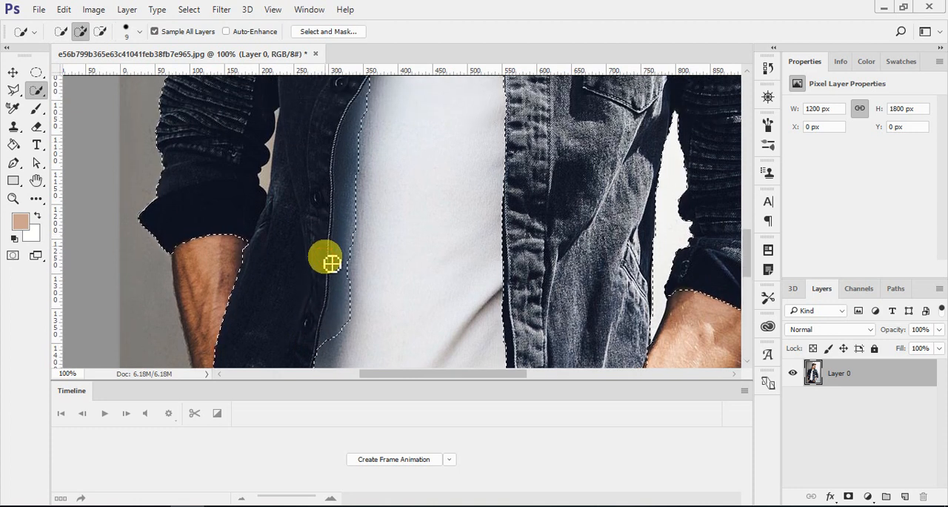
drag(329, 258, 339, 338)
mouse_move(335, 303)
mouse_down()
mouse_move(353, 195)
mouse_move(357, 217)
mouse_move(364, 102)
mouse_move(368, 123)
mouse_up()
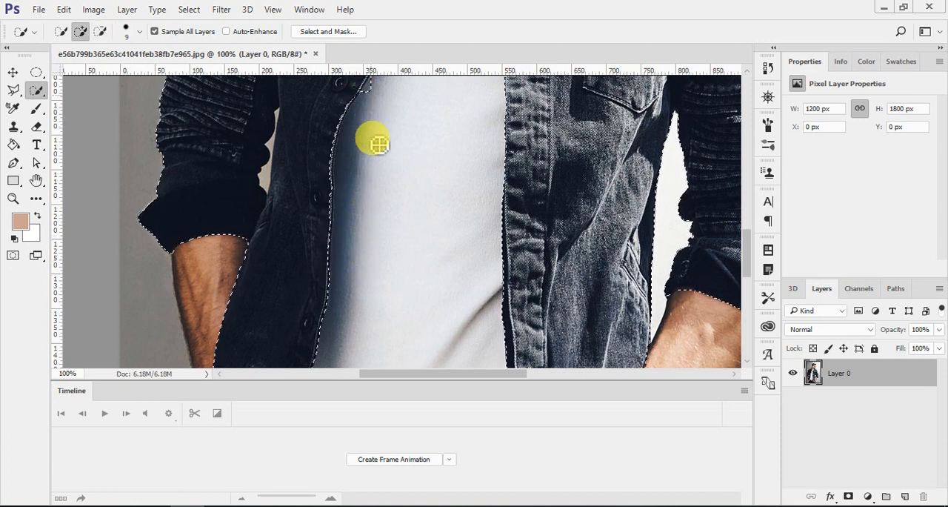
Refine the selection around the curved button edge of the photo's left front panel, subtracting the spill onto the shirt.
scroll(377, 148, up, 3)
click(368, 160)
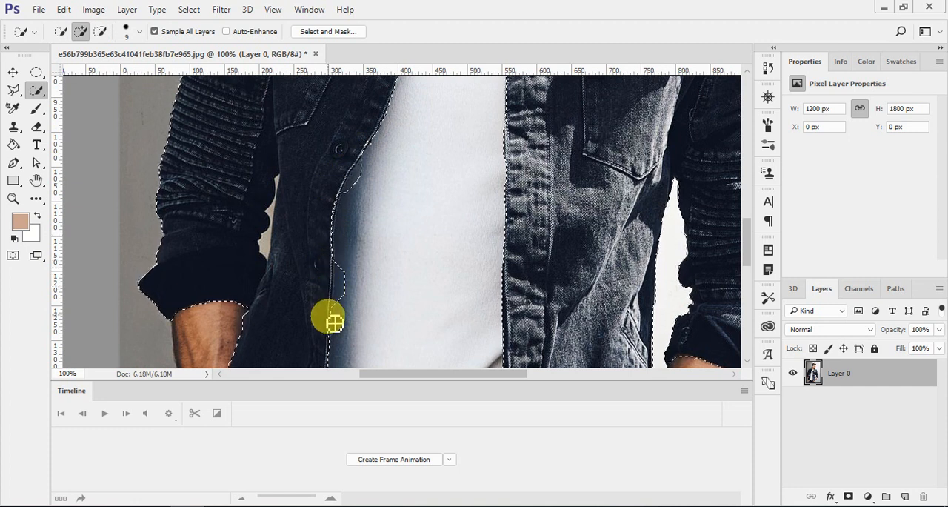
key(alt)
drag(342, 272, 355, 202)
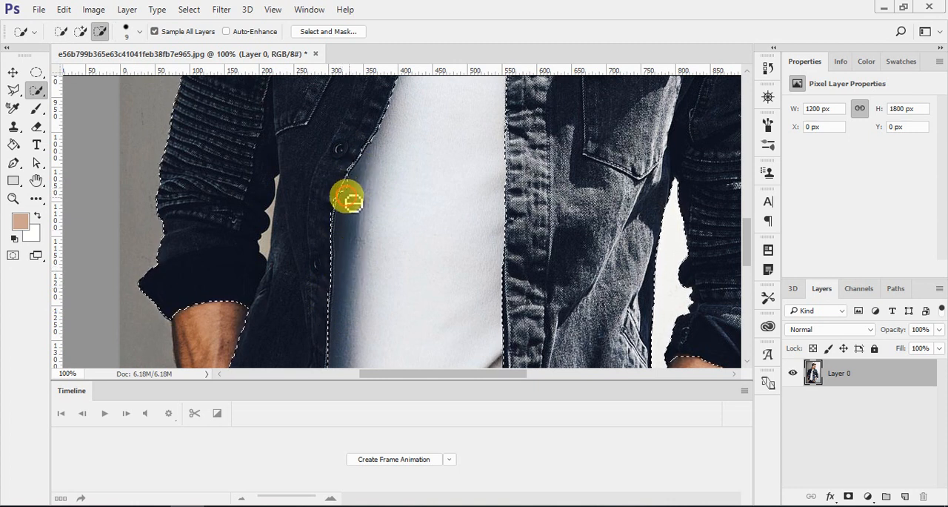
click(351, 190)
key(alt)
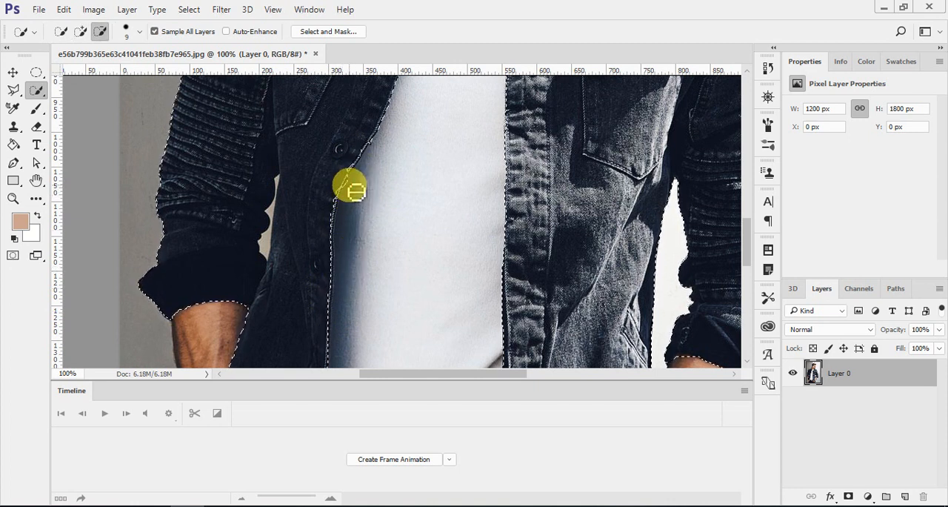
Examine the selection outline along the chest, shoulders and collar of the jacket.
scroll(370, 195, up, 1)
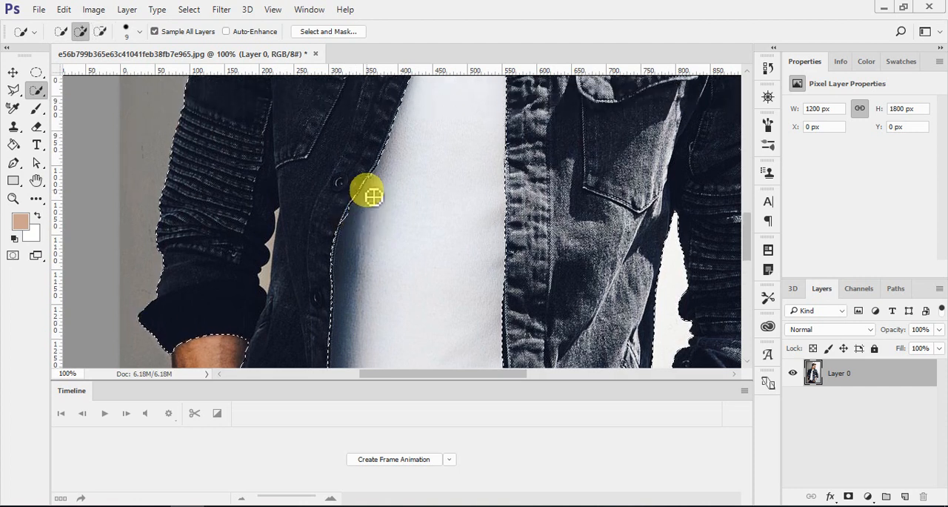
scroll(372, 197, up, 1)
scroll(374, 200, up, 8)
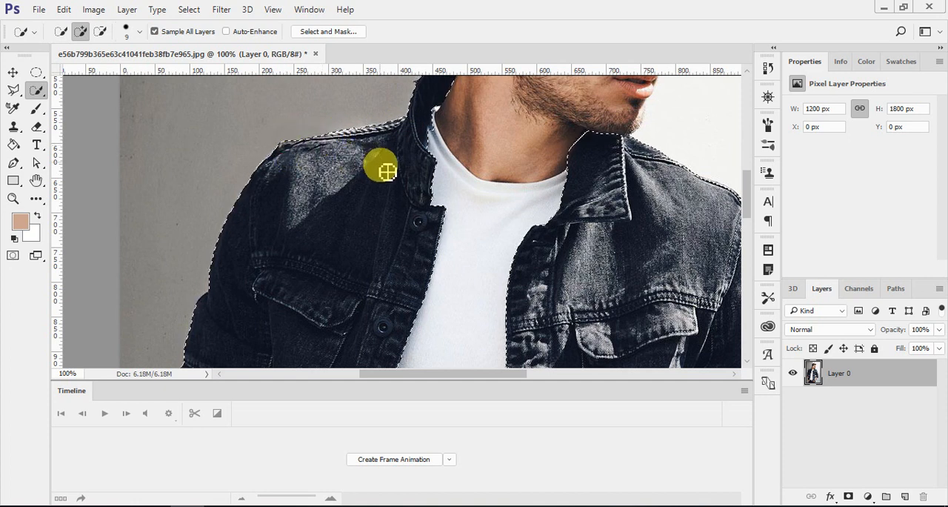
scroll(384, 172, up, 2)
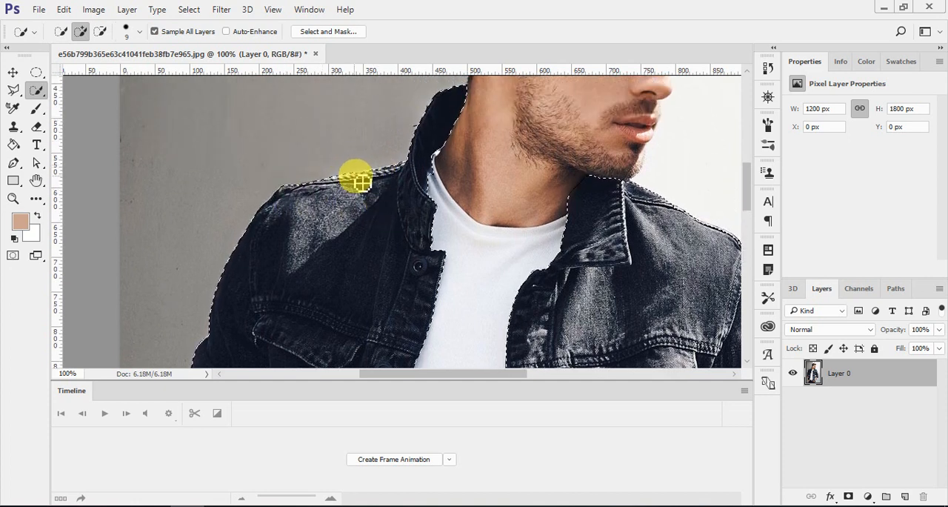
scroll(425, 198, up, 2)
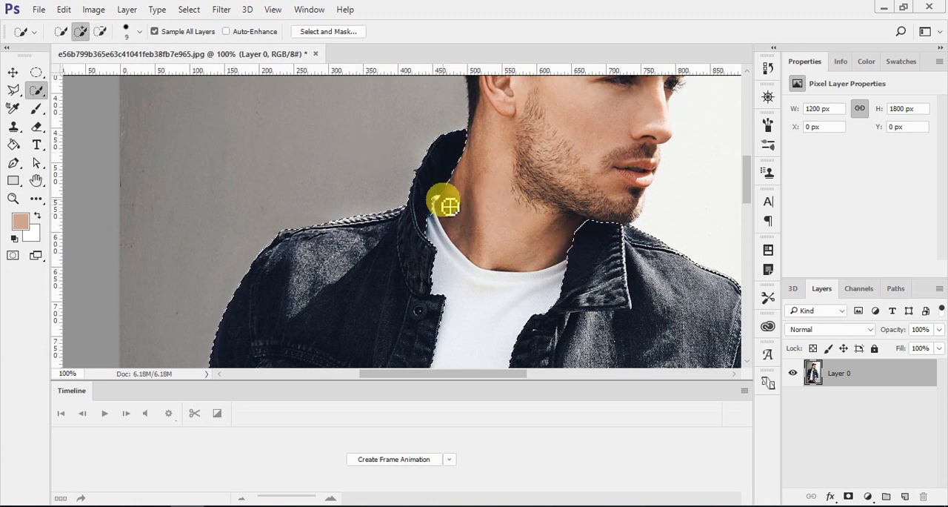
scroll(426, 234, down, 2)
scroll(426, 234, down, 10)
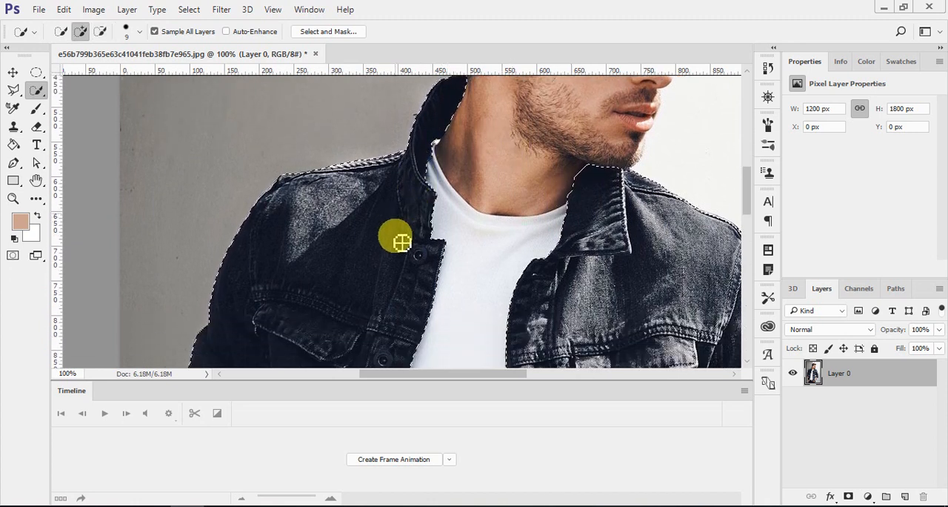
scroll(397, 244, down, 7)
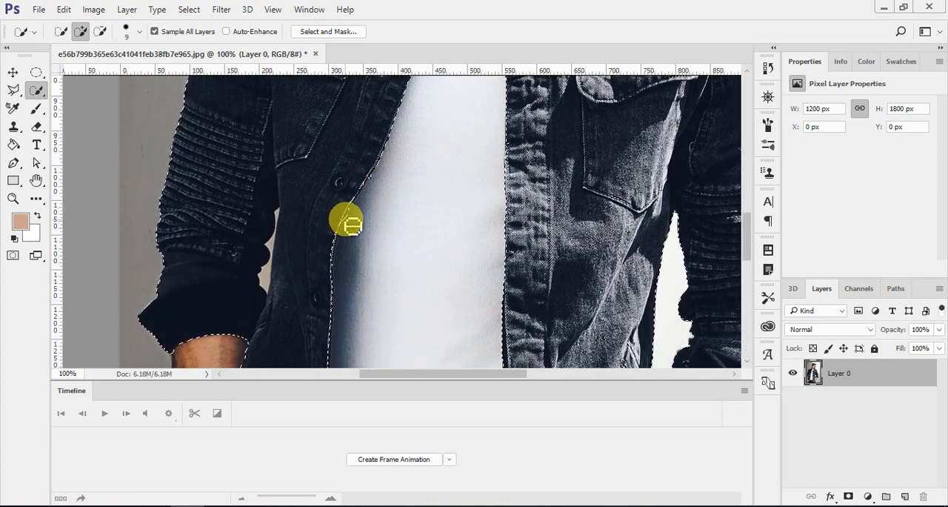
Touch up the selection where the photo's left front panel curves just below the button beside the shirt.
key(alt)
drag(334, 236, 336, 216)
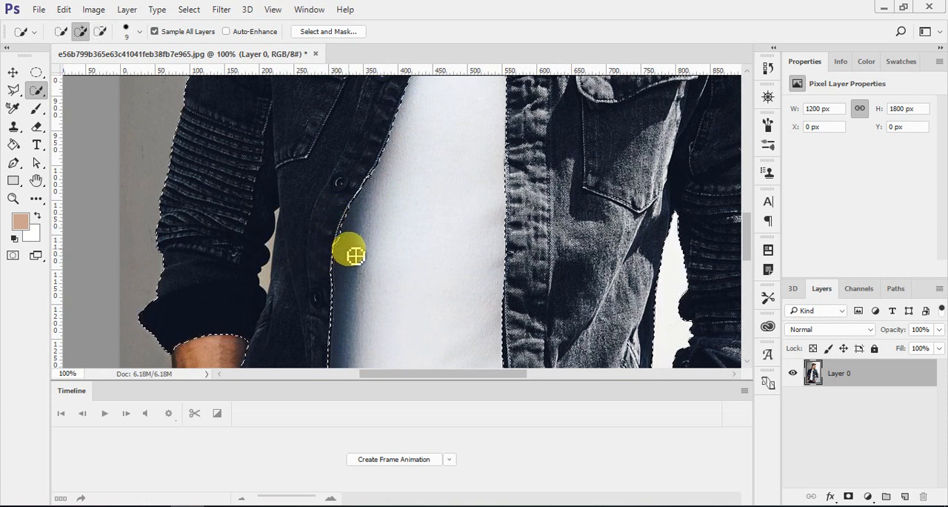
key(alt)
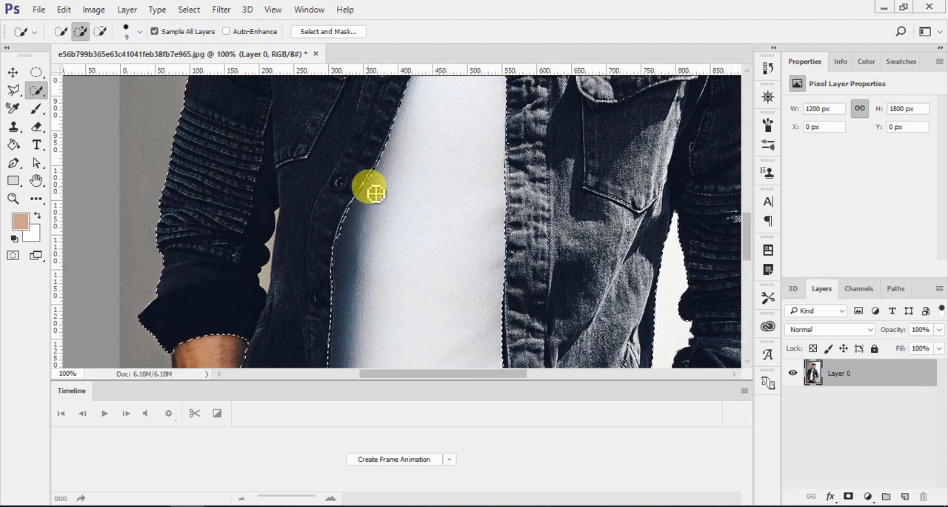
key(alt)
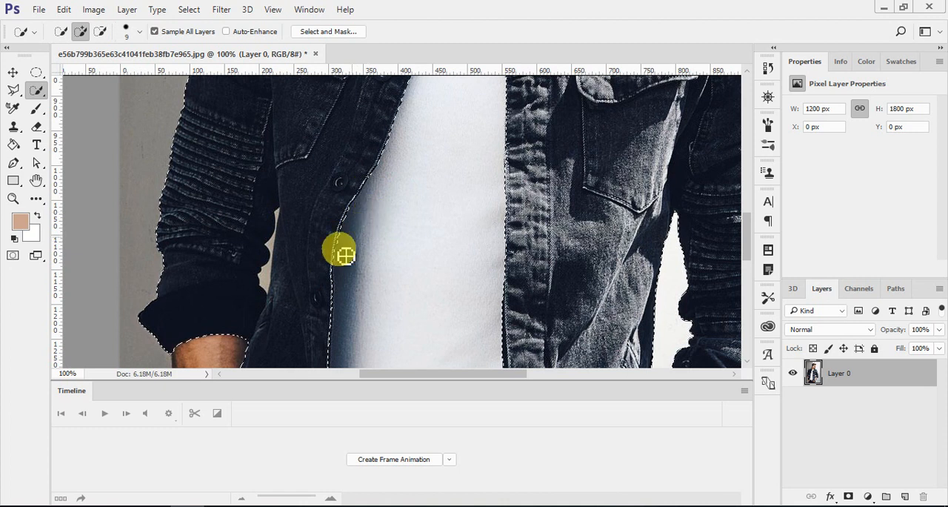
key(alt)
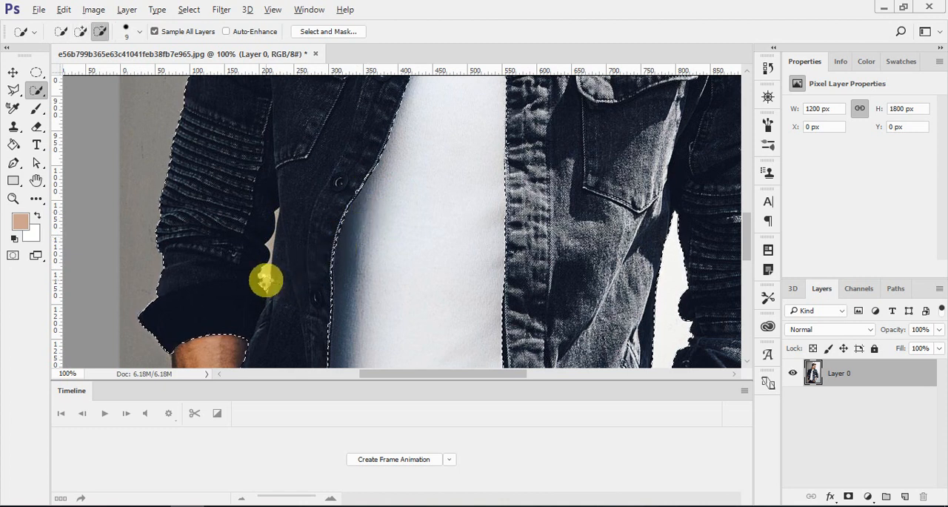
Subtract the narrow background gap between the photo's left sleeve and the jacket body from the selection.
drag(266, 280, 282, 221)
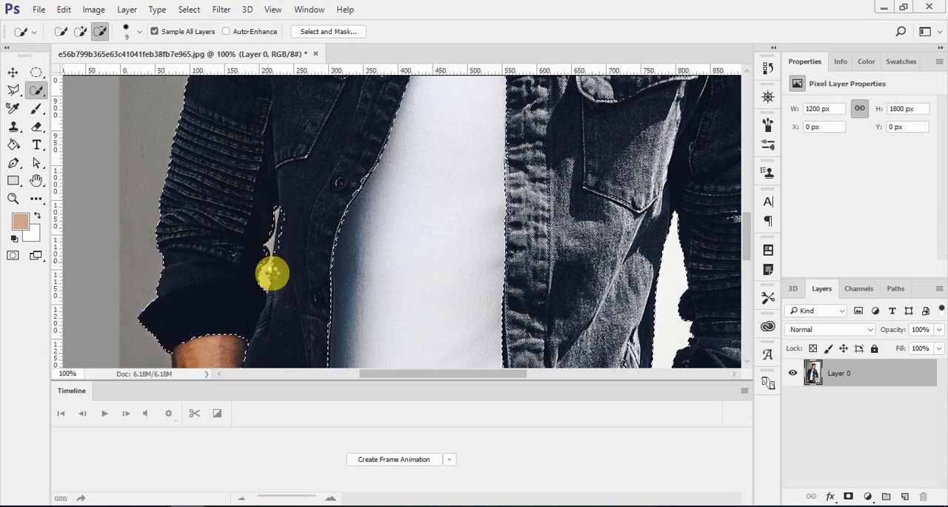
drag(272, 273, 274, 302)
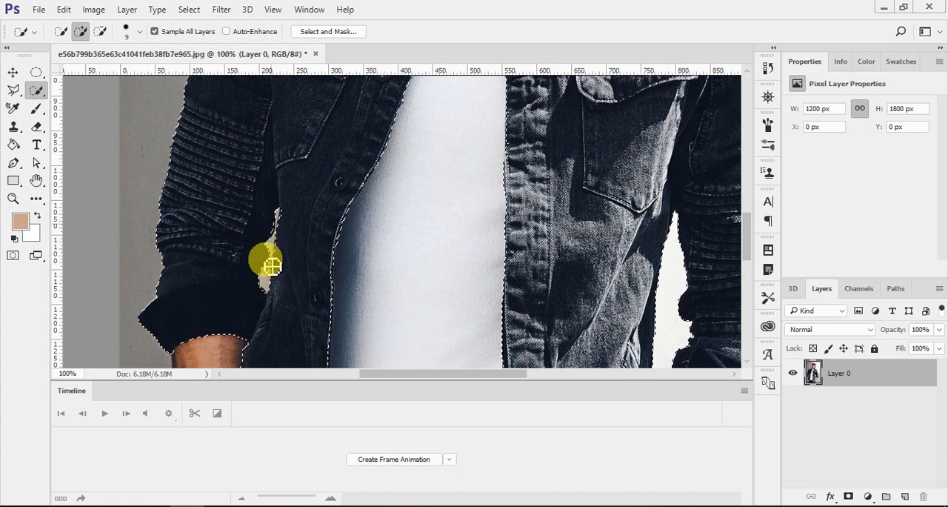
drag(269, 299, 269, 305)
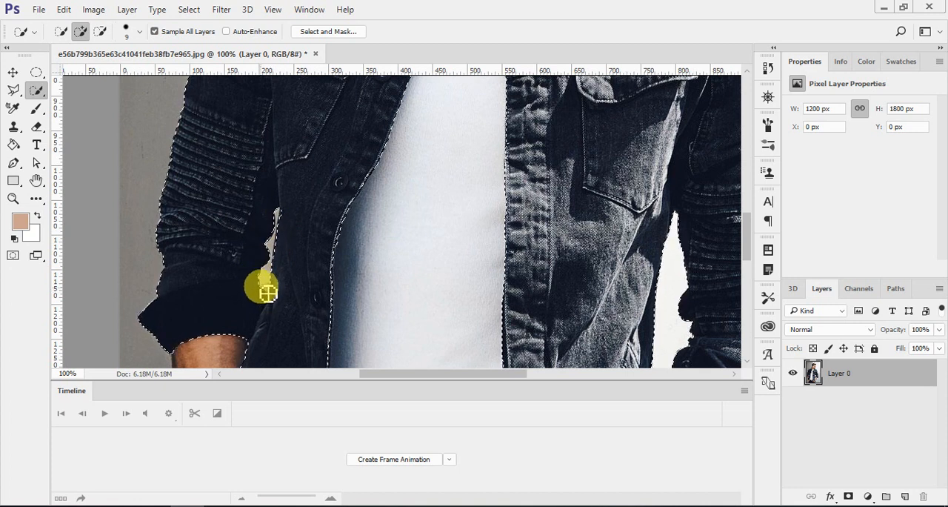
Subtract the forearm skin just below the photo's right sleeve cuff from the selection.
scroll(377, 281, down, 10)
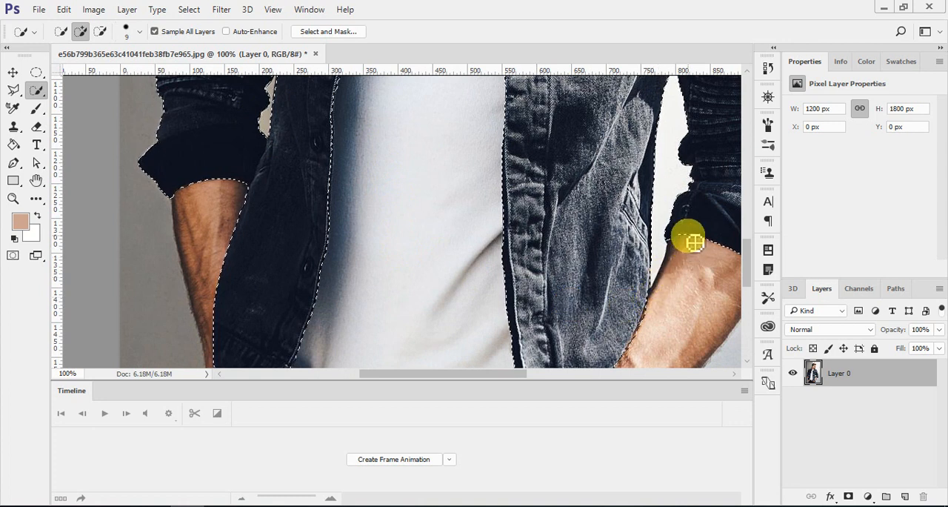
key(alt)
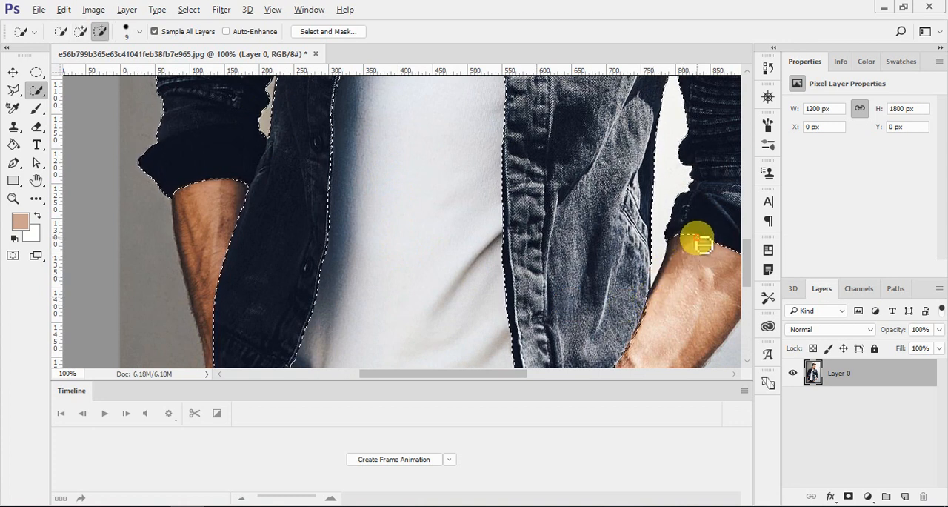
alt+click(679, 238)
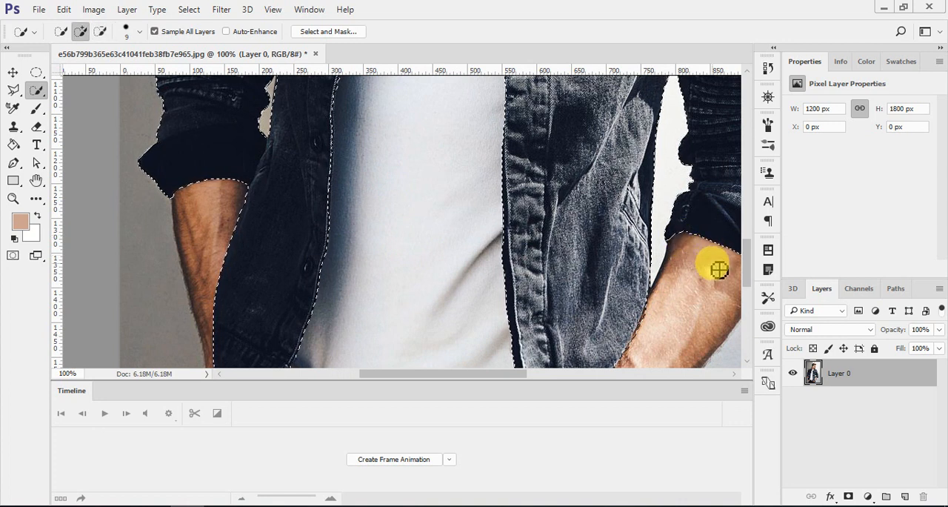
Refine the jacket selection in Select and Mask with Smooth 40 and Contrast 16%, and apply it.
key(ctrl+0)
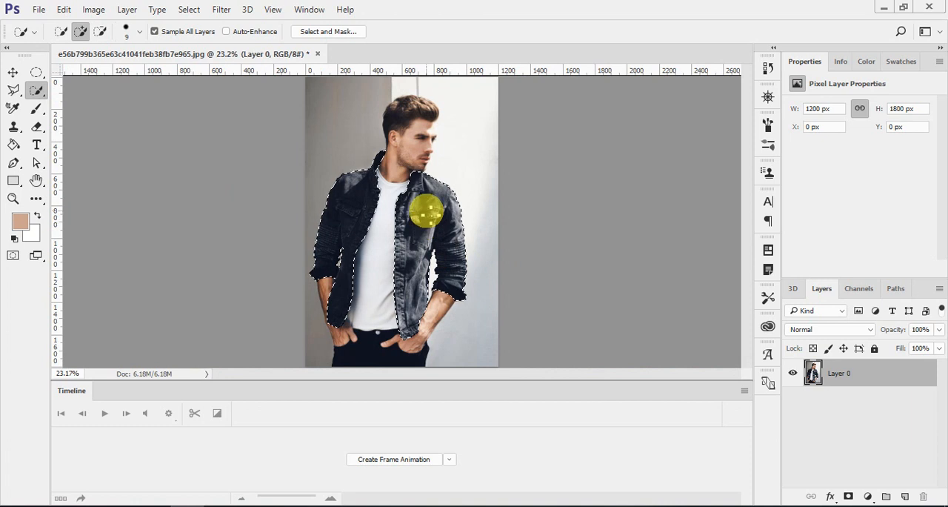
right_click(432, 220)
click(467, 265)
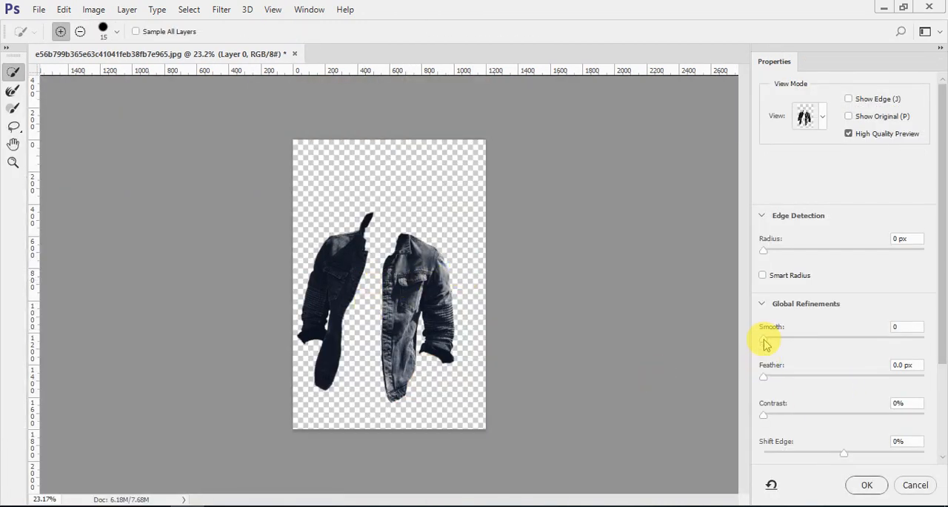
drag(764, 339, 825, 350)
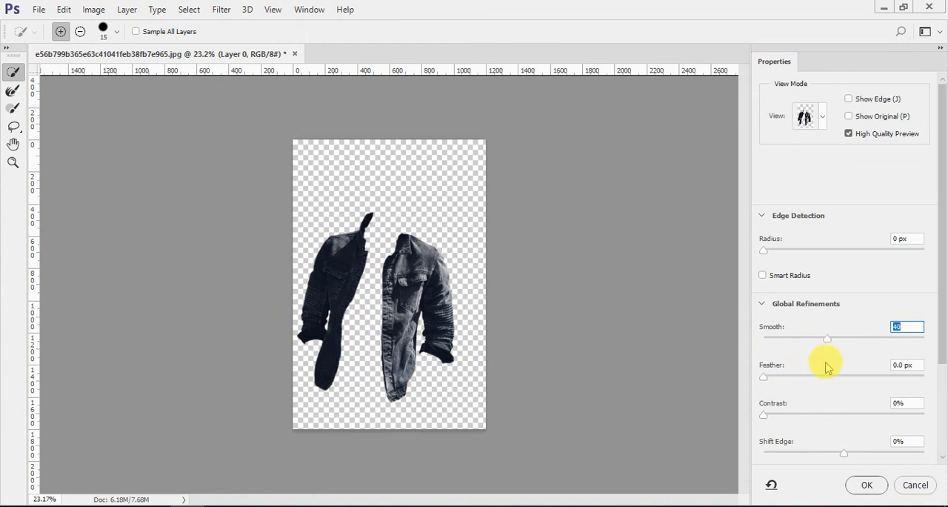
drag(765, 419, 794, 419)
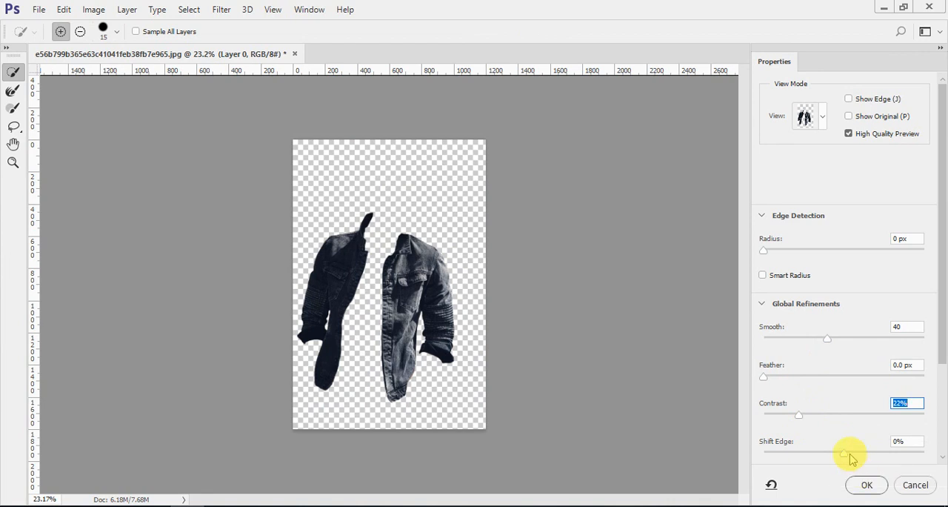
scroll(811, 422, down, 3)
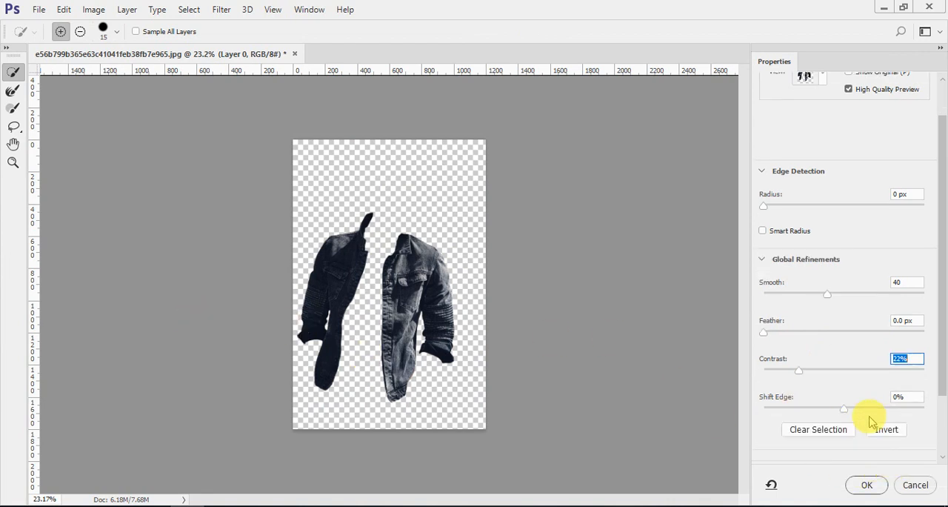
scroll(879, 487, down, 2)
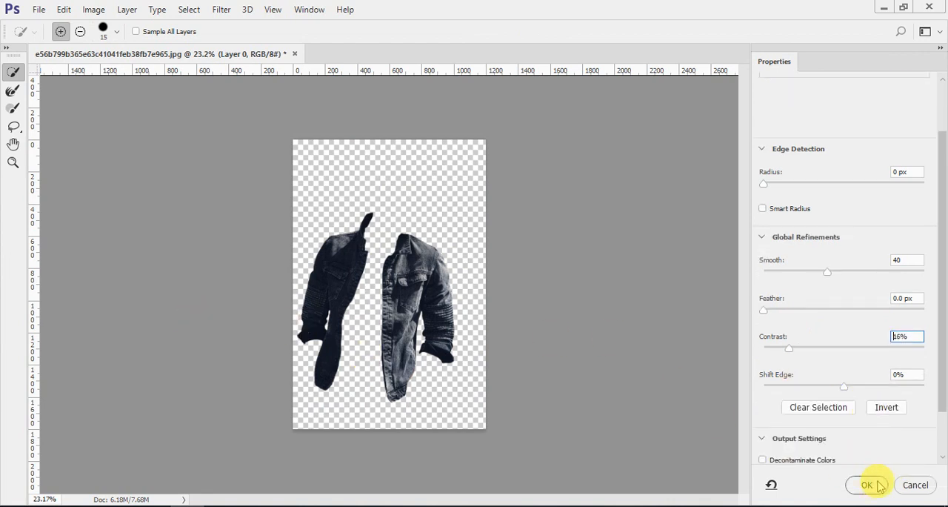
click(868, 485)
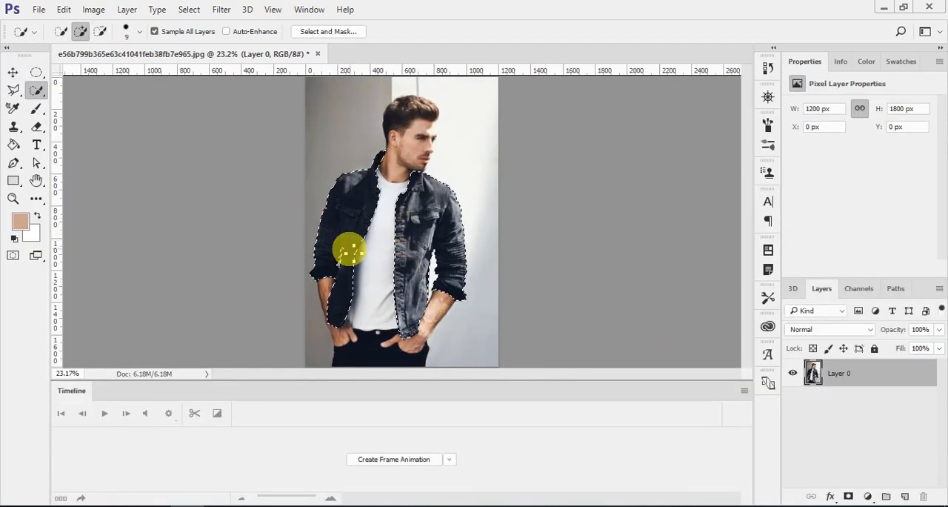
click(867, 497)
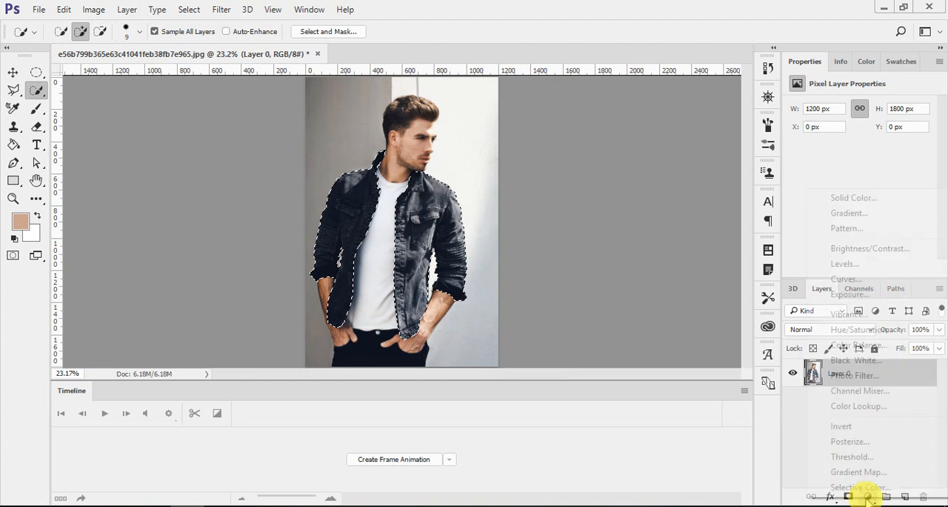
click(871, 344)
key(ctrl+z)
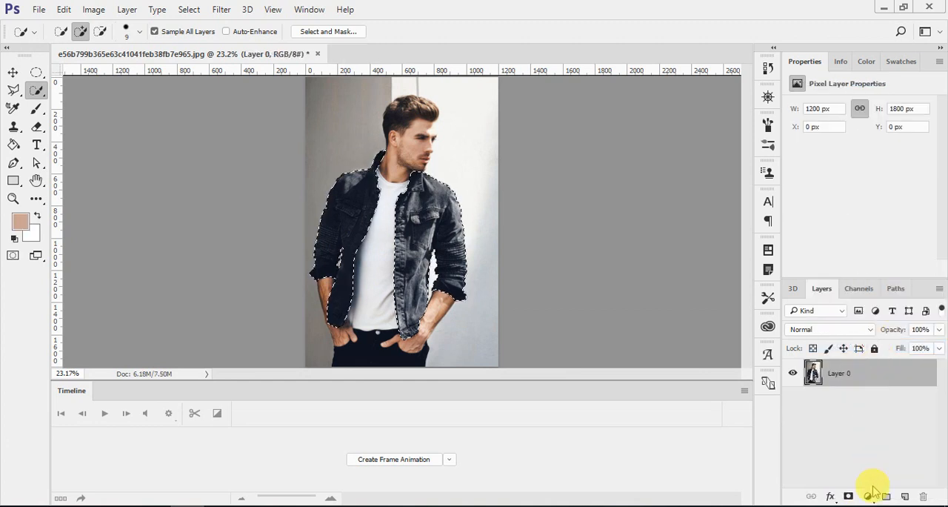
Add a Black & White adjustment layer masked to the selected jacket and apply the Green Filter preset.
click(867, 497)
click(859, 354)
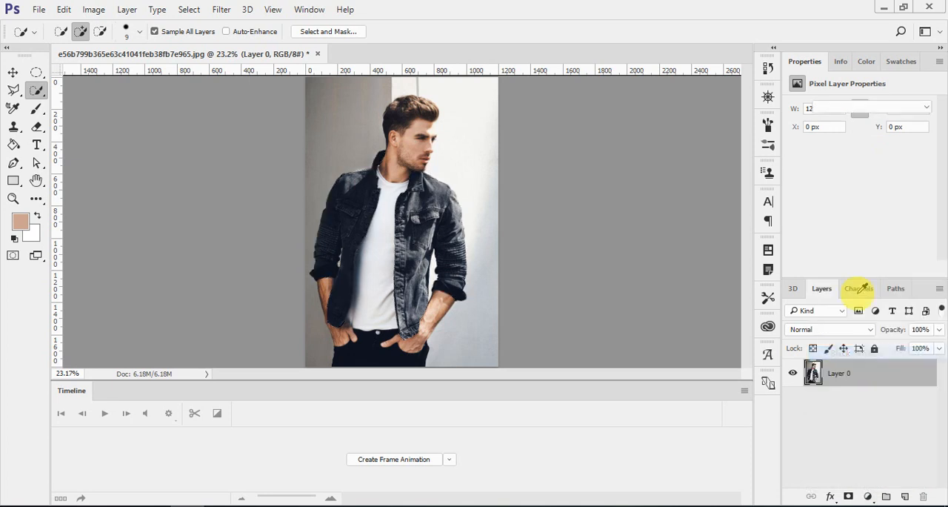
click(837, 108)
click(844, 164)
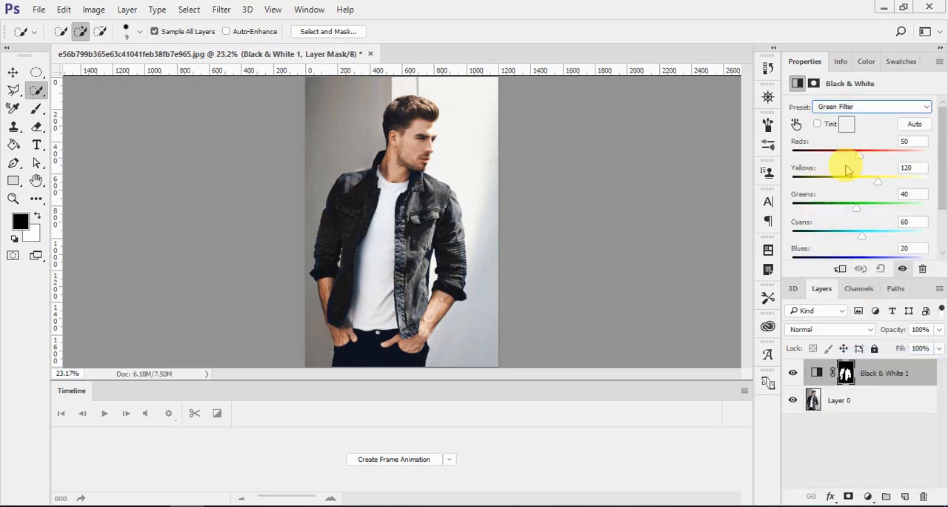
scroll(417, 275, up, 3)
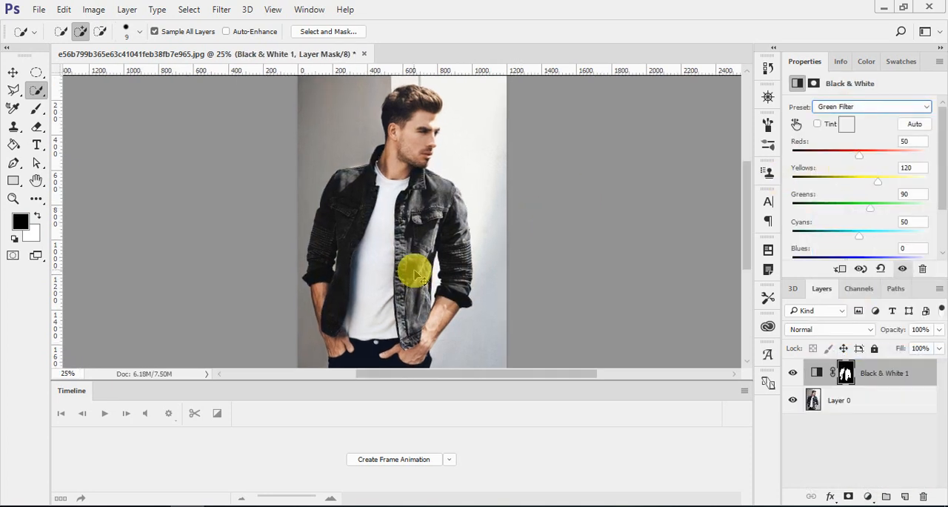
scroll(417, 274, up, 1)
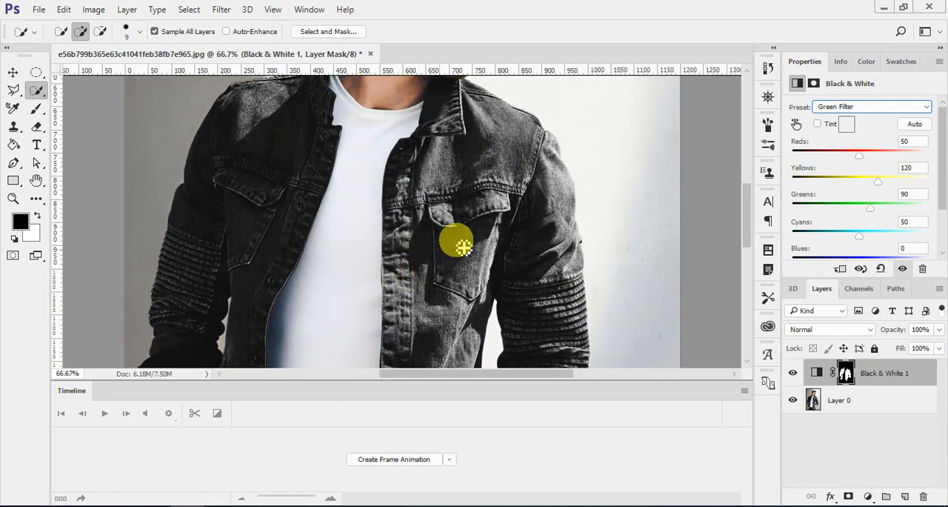
scroll(486, 231, down, 1)
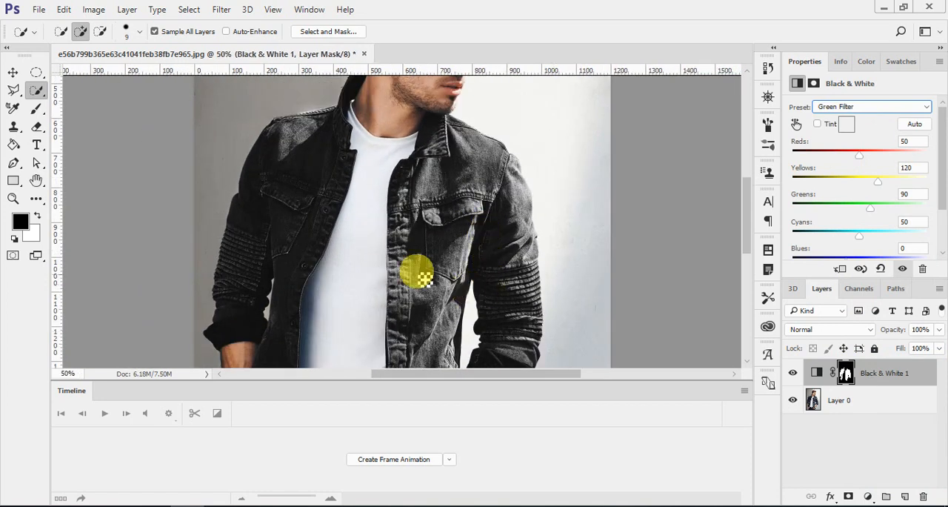
scroll(407, 271, down, 3)
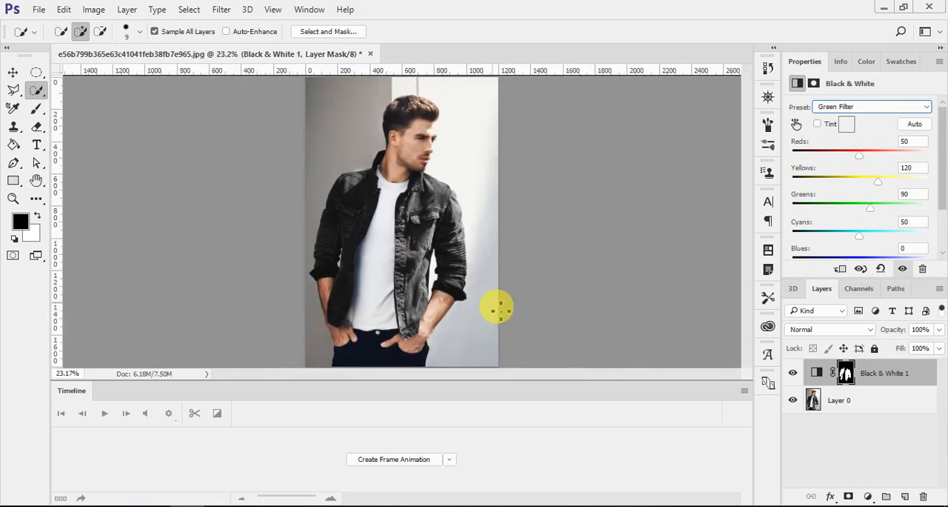
Add a Solid Color fill layer above the Black & White adjustment in dark blue #012457.
click(867, 498)
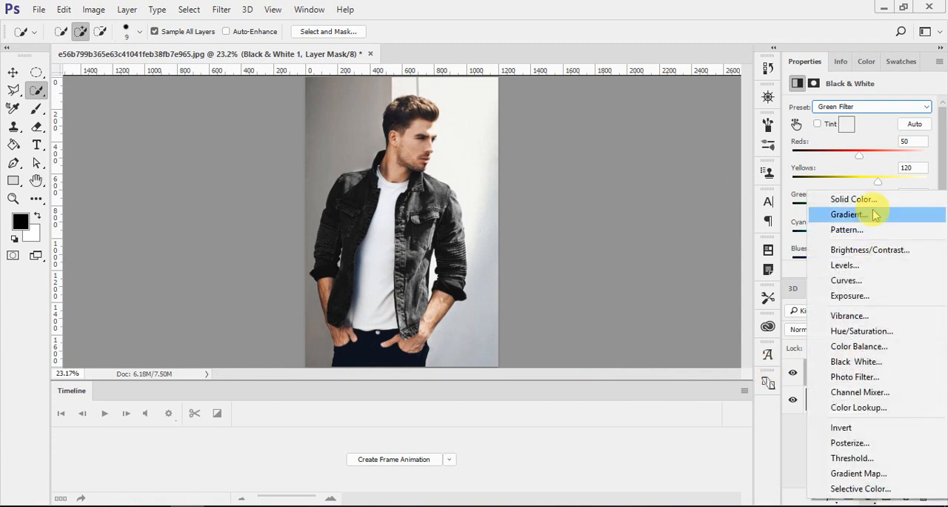
click(867, 197)
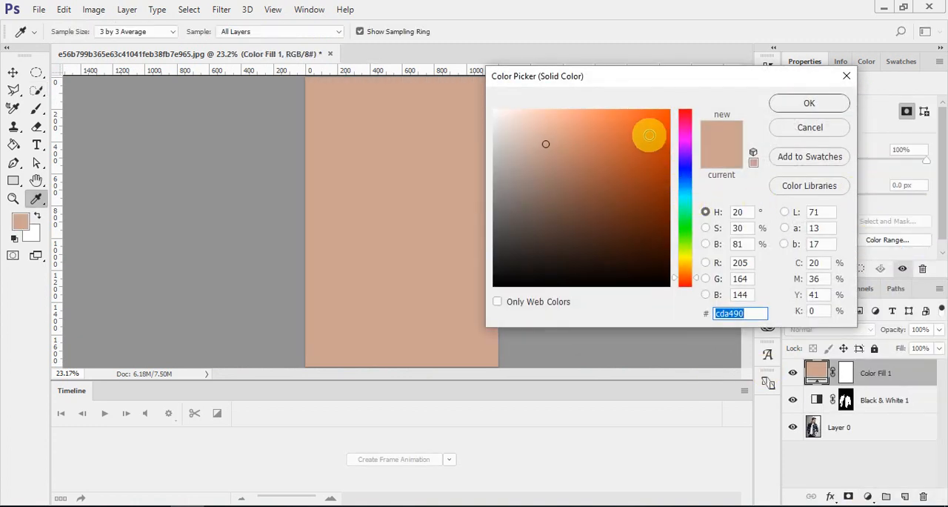
drag(645, 136, 673, 116)
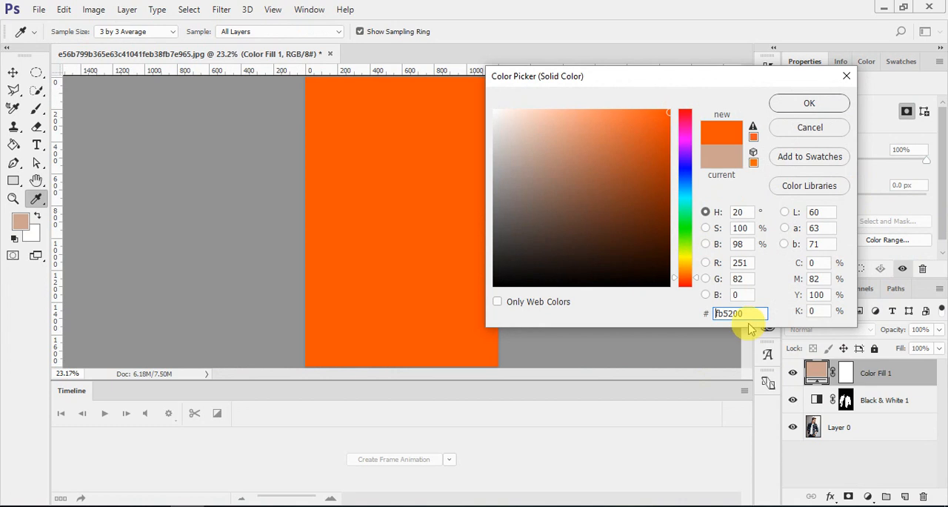
text(012)
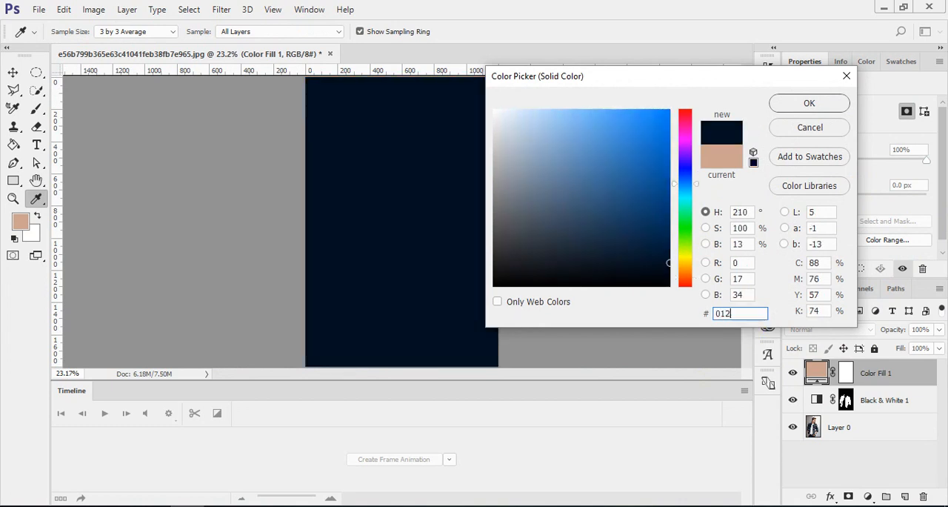
text(457)
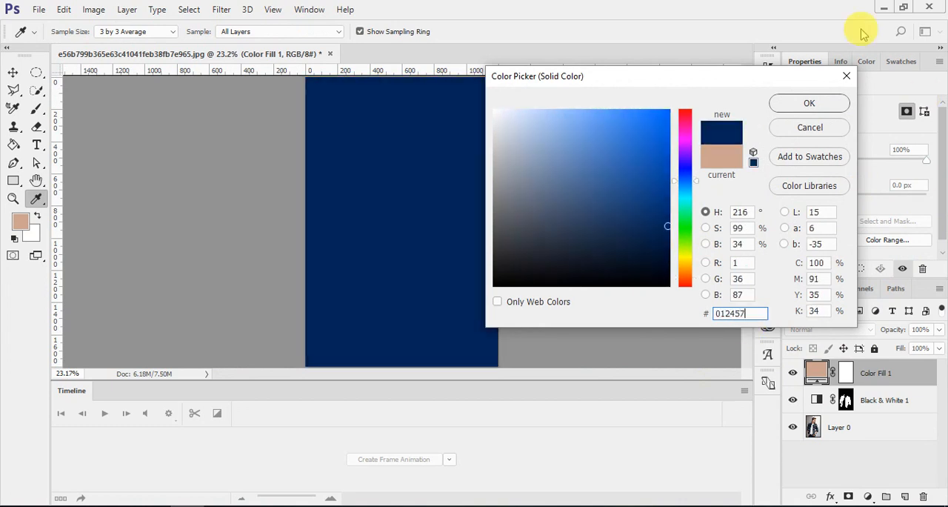
click(809, 104)
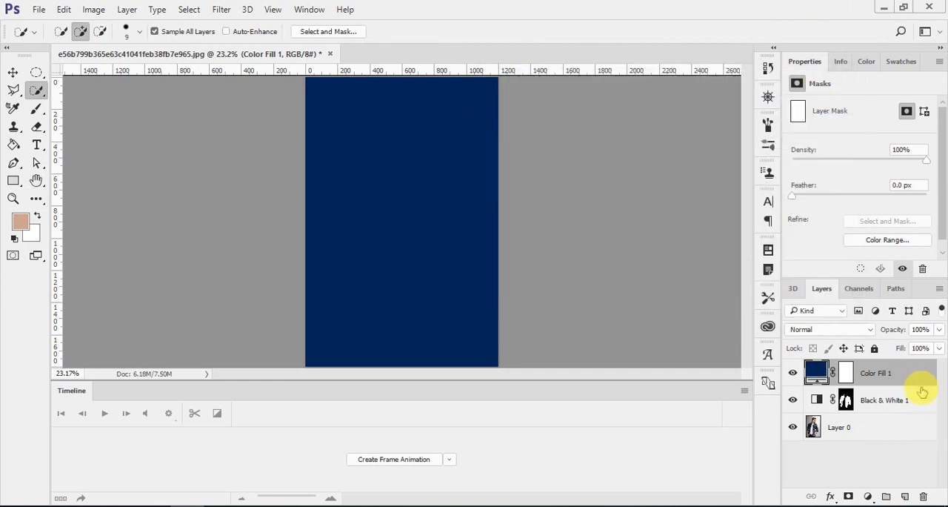
Clip the dark blue fill layer to the Black & White layer and set its blend mode to Color.
right_click(915, 374)
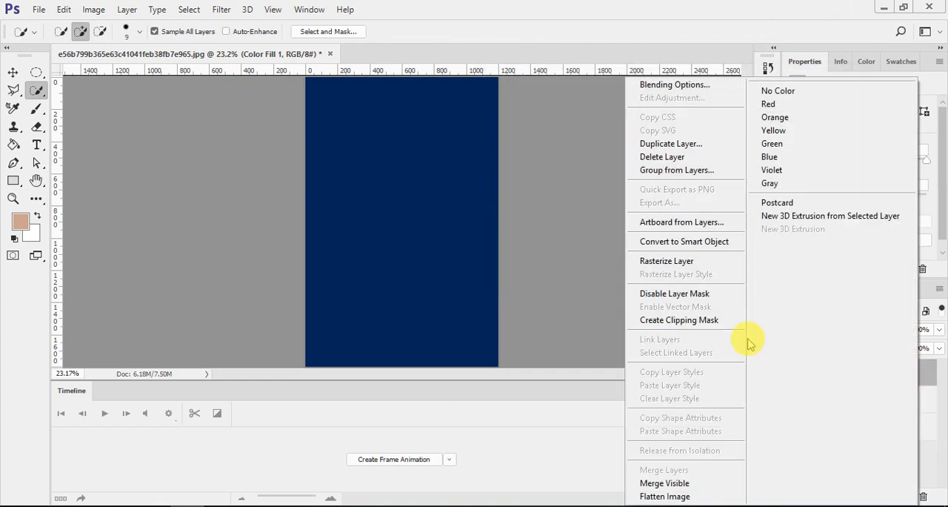
click(699, 322)
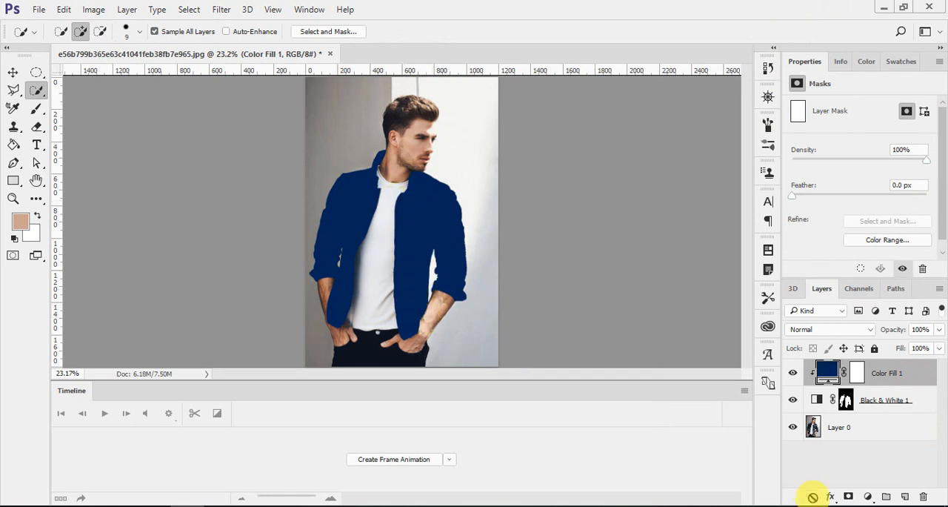
click(828, 328)
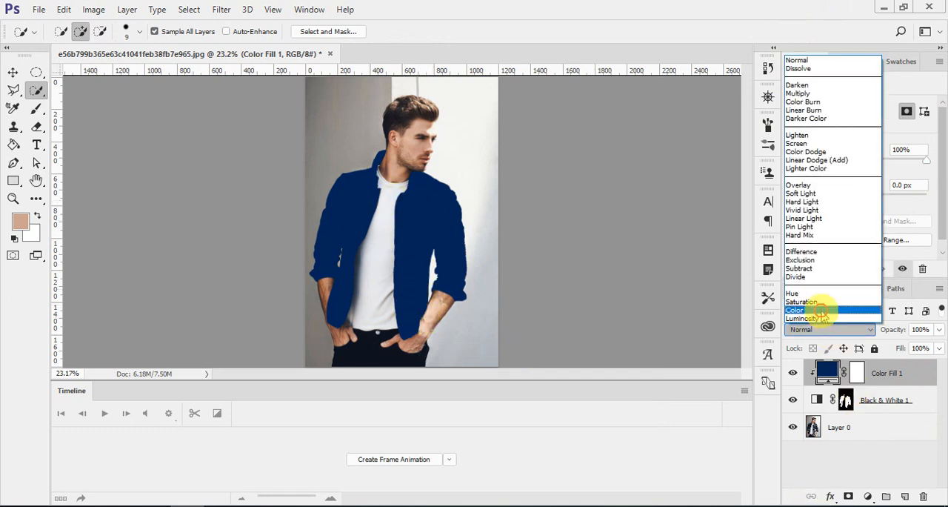
click(822, 310)
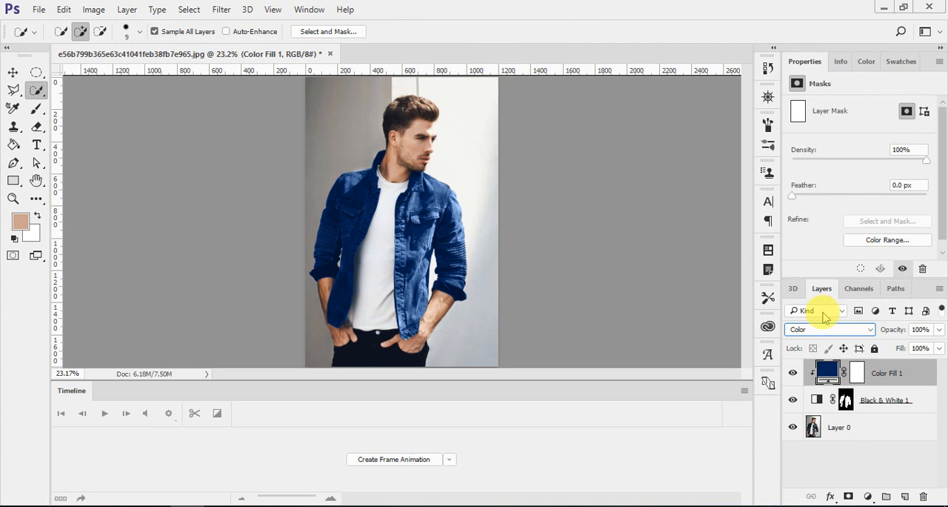
Add a Curves adjustment above the fill, bend the RGB curve below the diagonal with two points, and clip it to the jacket.
click(868, 497)
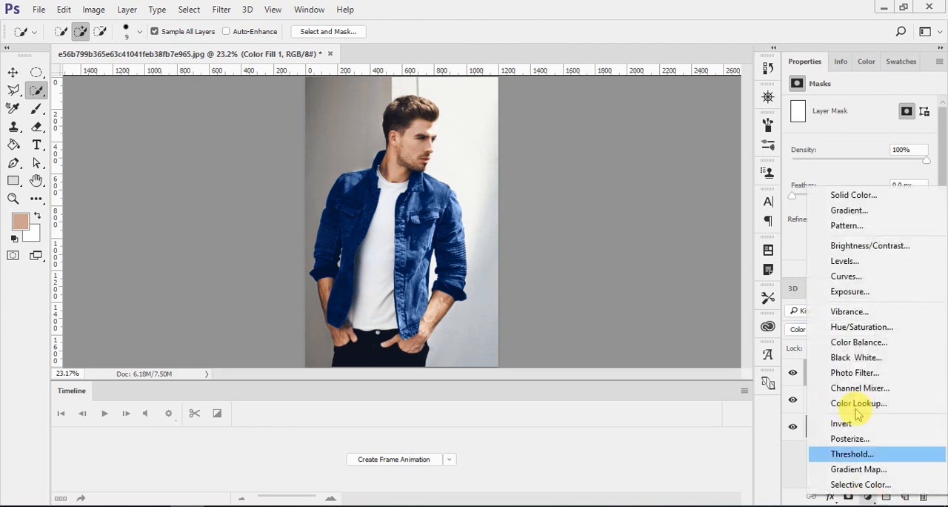
click(840, 271)
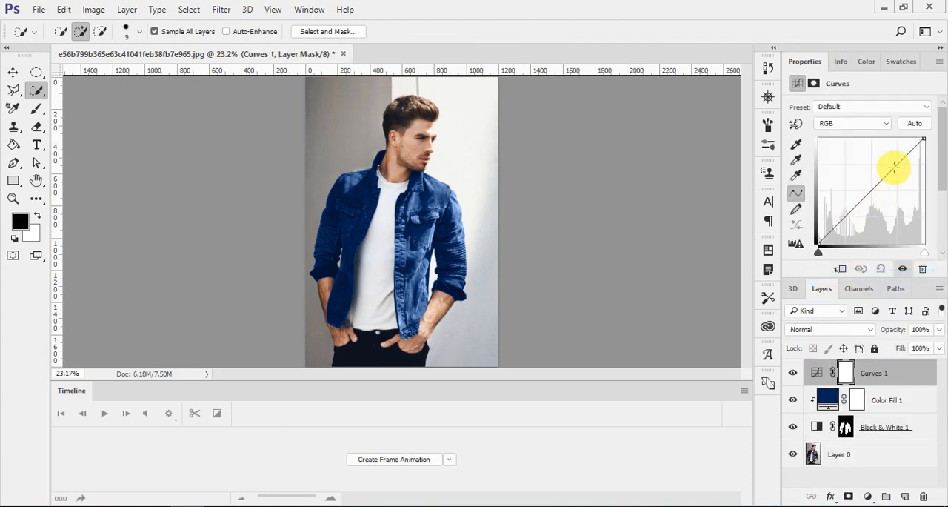
drag(892, 168, 902, 173)
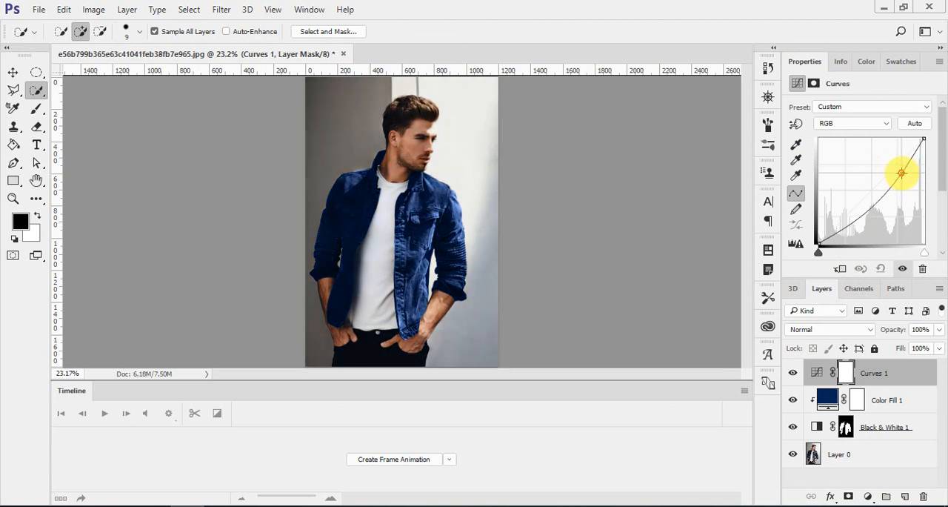
mouse_move(871, 207)
mouse_down()
mouse_move(866, 200)
mouse_move(873, 212)
mouse_move(864, 210)
mouse_up()
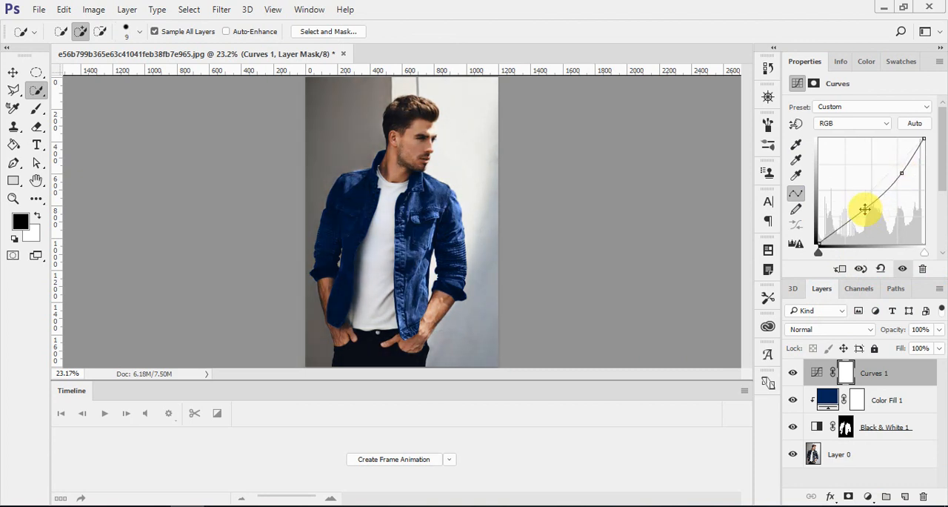
right_click(914, 378)
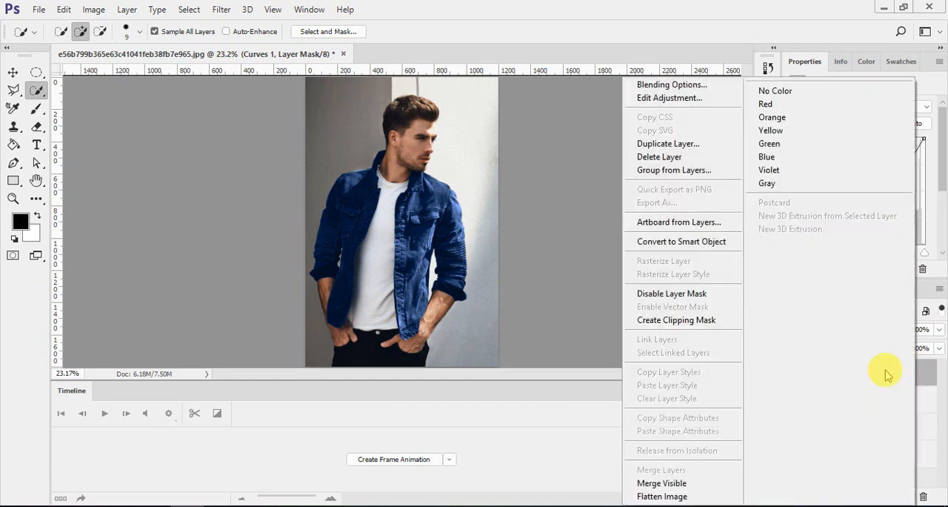
click(698, 320)
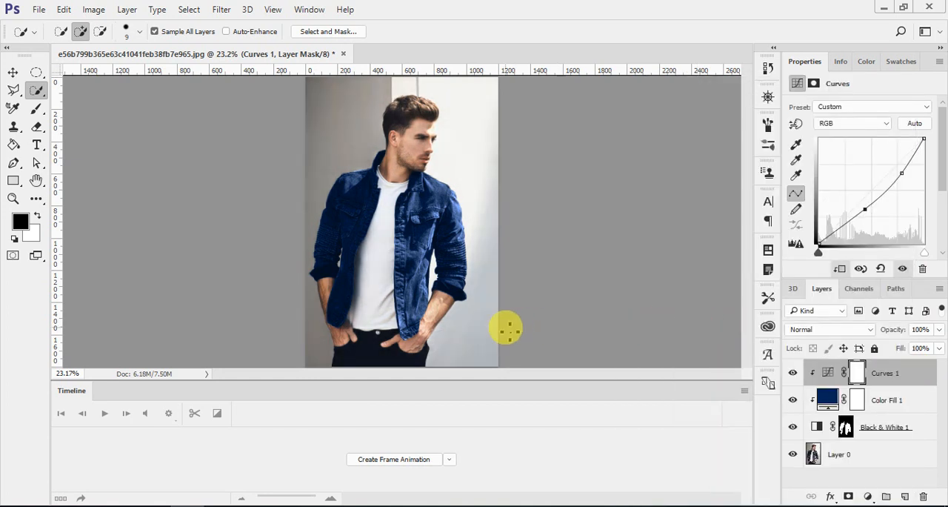
Compare the jacket with and without the blue color fill by toggling that layer's visibility, leaving it shown.
click(793, 401)
click(793, 402)
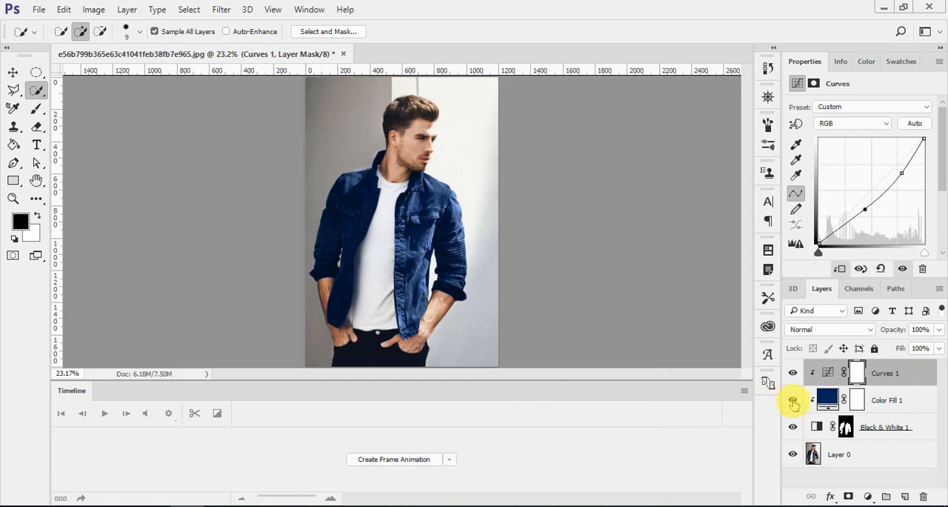
click(793, 403)
click(793, 403)
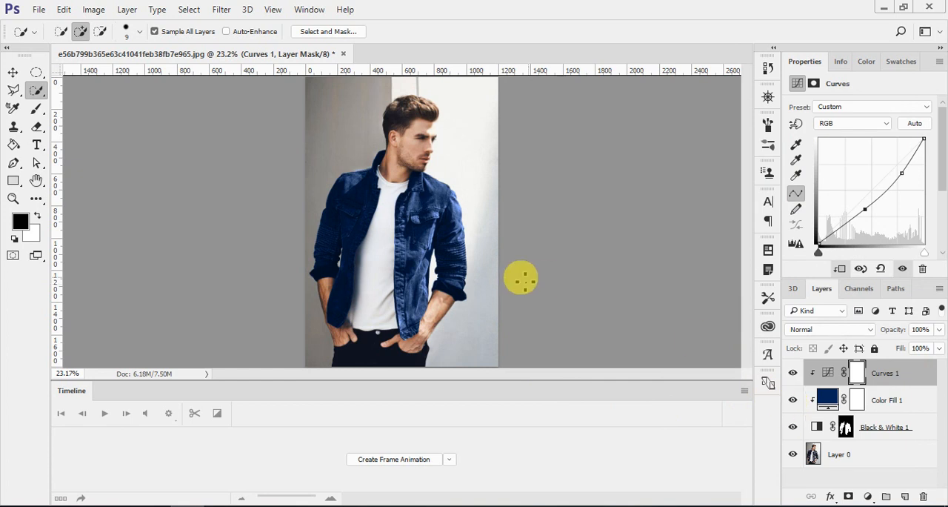
Save a PNG copy of the blue-jacket photo as "shirt blue" with the default PNG options.
key(ctrl+shift+s)
click(459, 279)
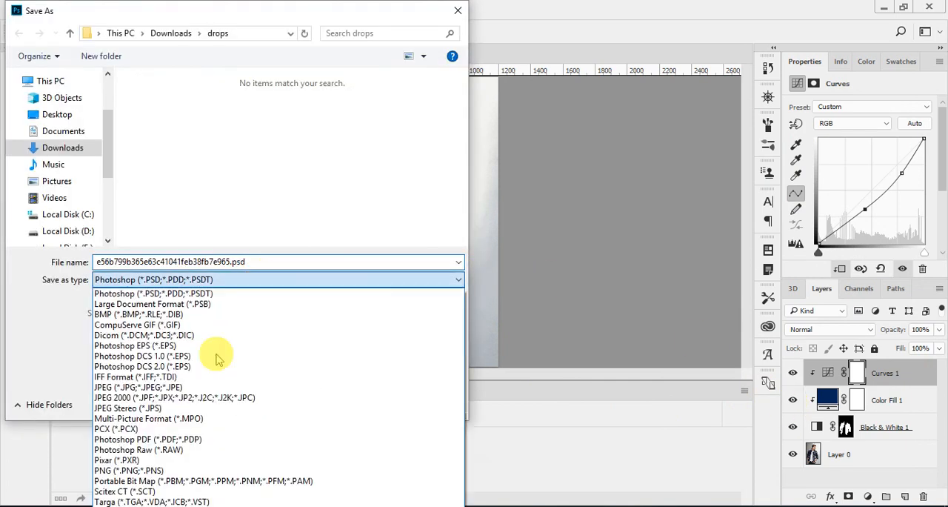
click(170, 470)
double_click(207, 262)
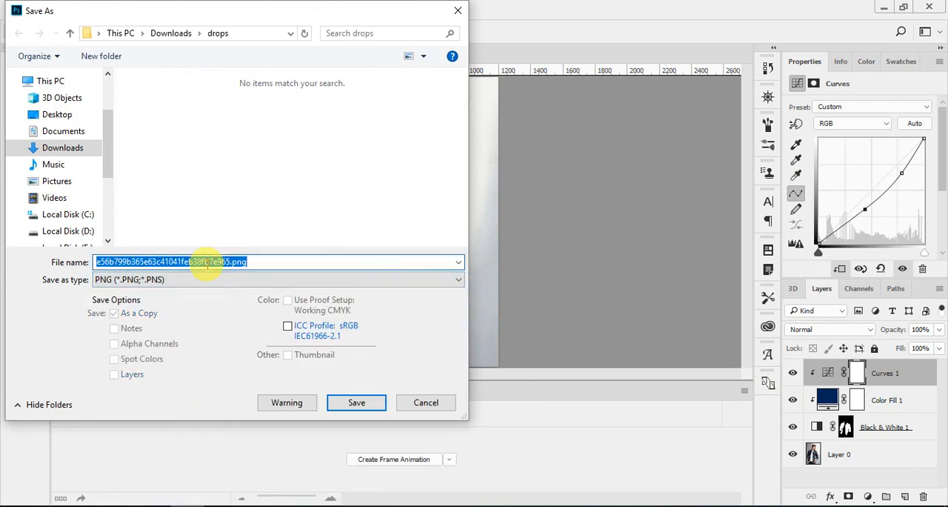
text(shirt blue)
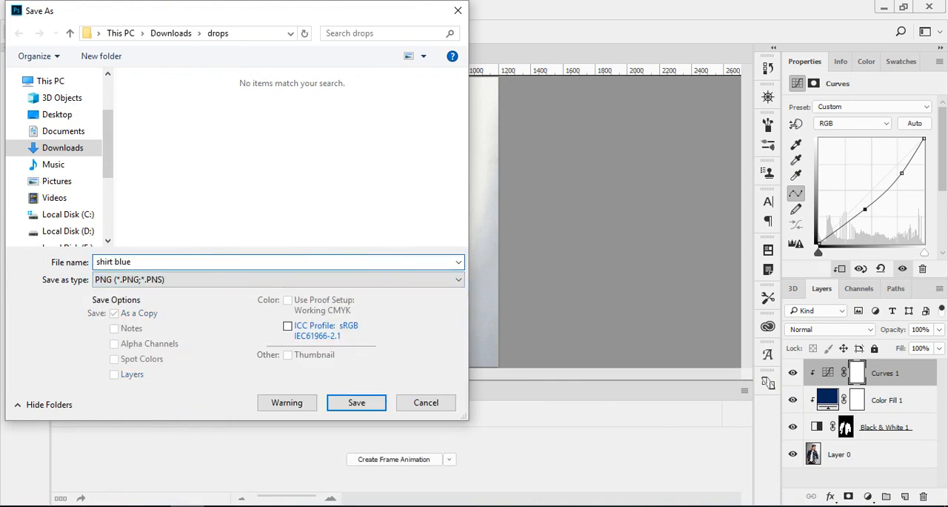
key(Return)
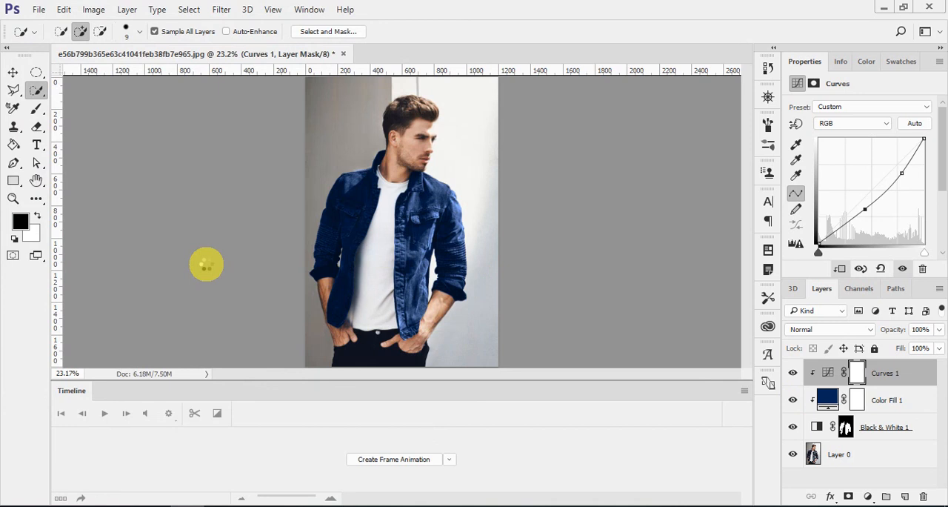
key(Return)
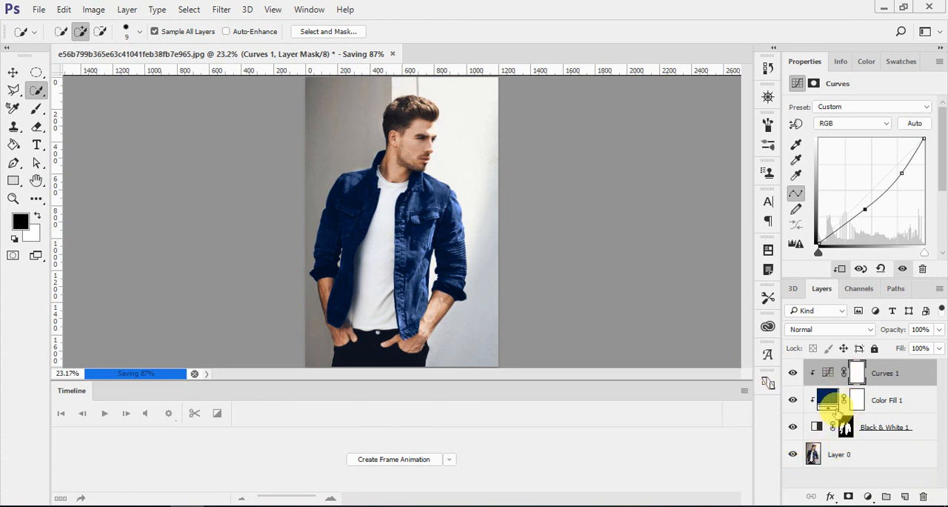
Change the jacket's solid color fill to purple #70035f.
double_click(817, 400)
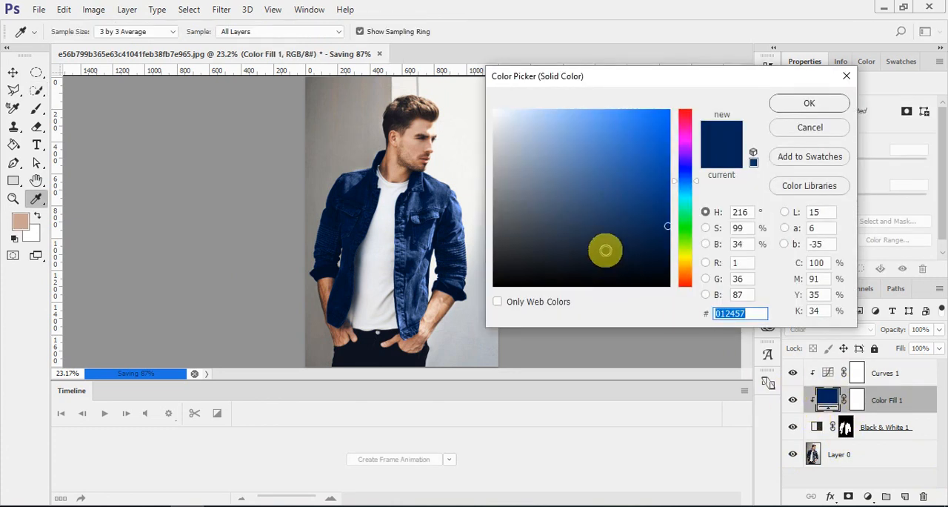
click(686, 135)
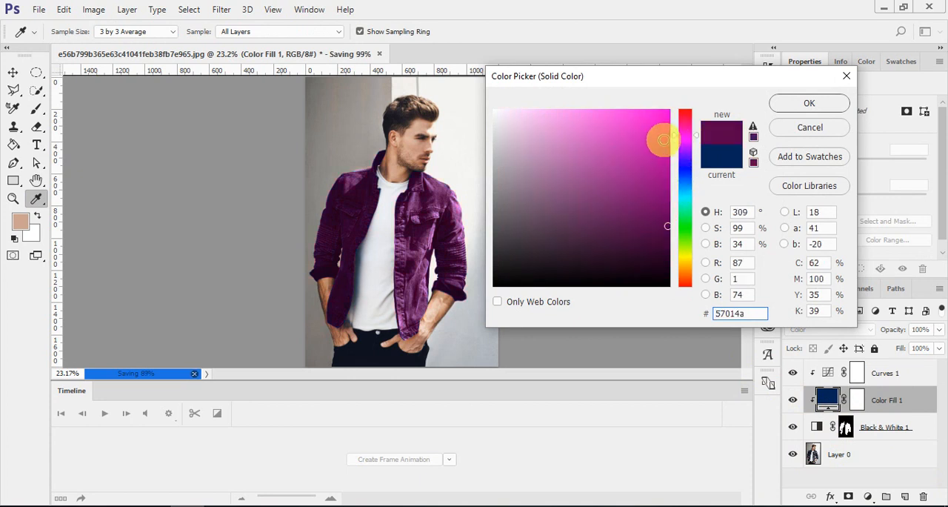
mouse_move(659, 137)
mouse_down()
mouse_move(659, 155)
mouse_move(618, 191)
mouse_move(557, 155)
mouse_move(567, 121)
mouse_move(587, 142)
mouse_move(620, 142)
mouse_move(665, 208)
mouse_up()
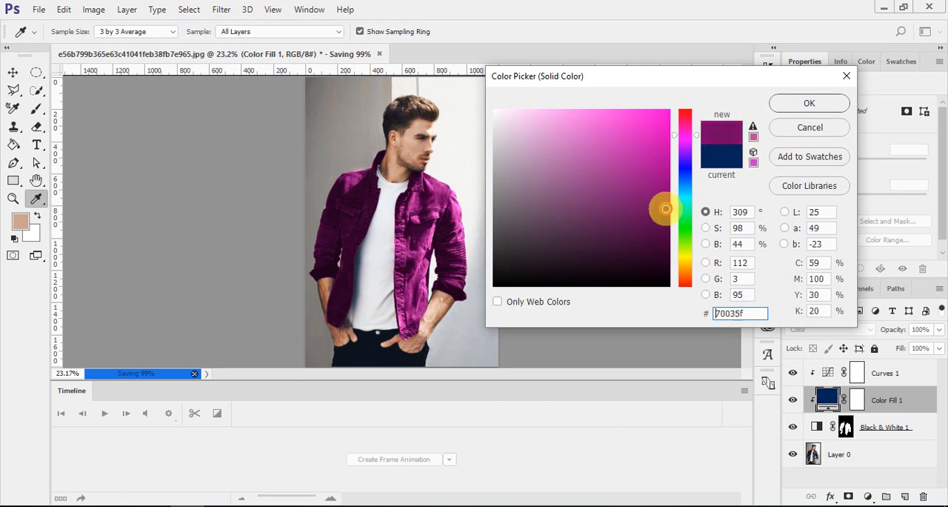
click(789, 103)
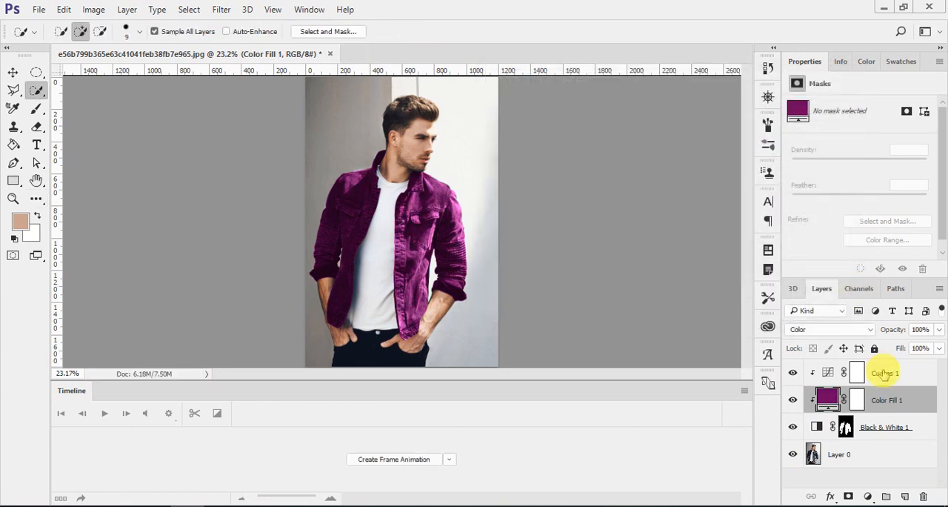
Save a PNG copy of the purple-jacket photo as "shirt purple" in the drops folder.
key(ctrl+shift+s)
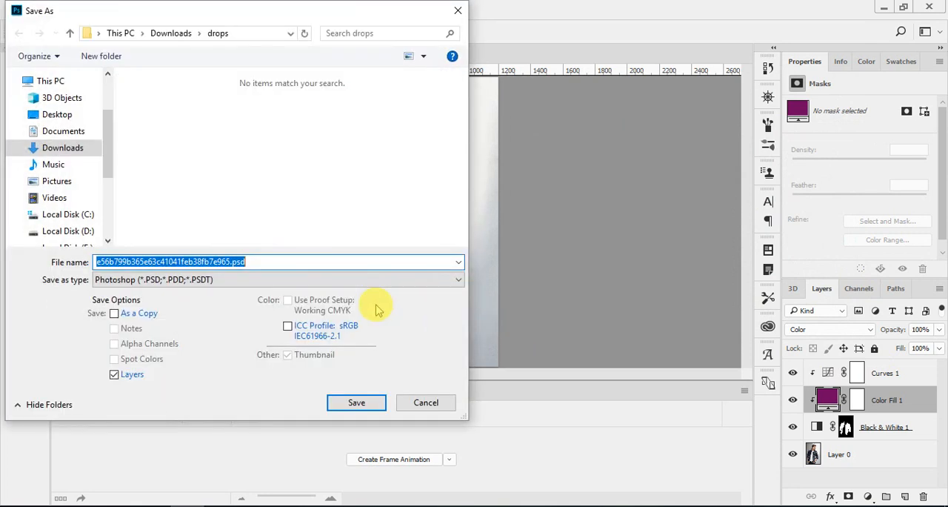
click(231, 282)
click(101, 451)
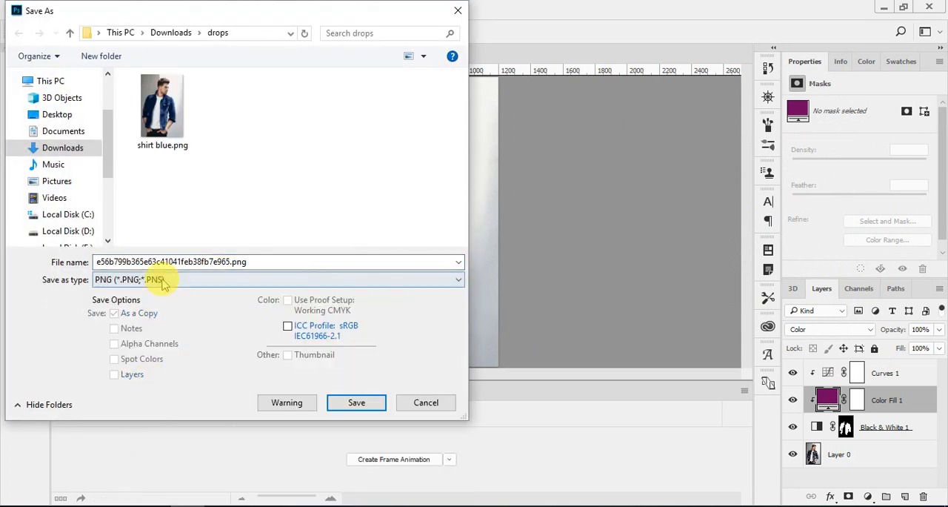
double_click(220, 262)
text(sh)
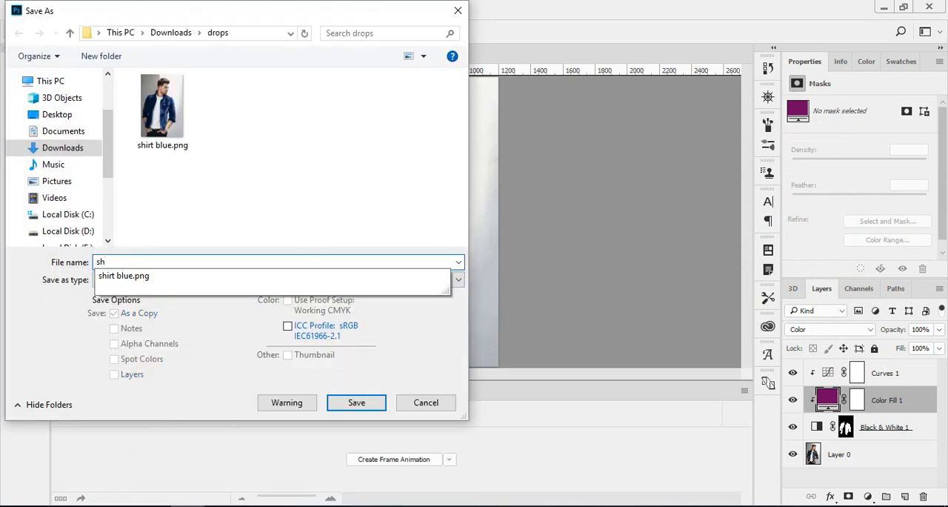
key(Down)
key(BackSpace)
key(BackSpace)
key(BackSpace)
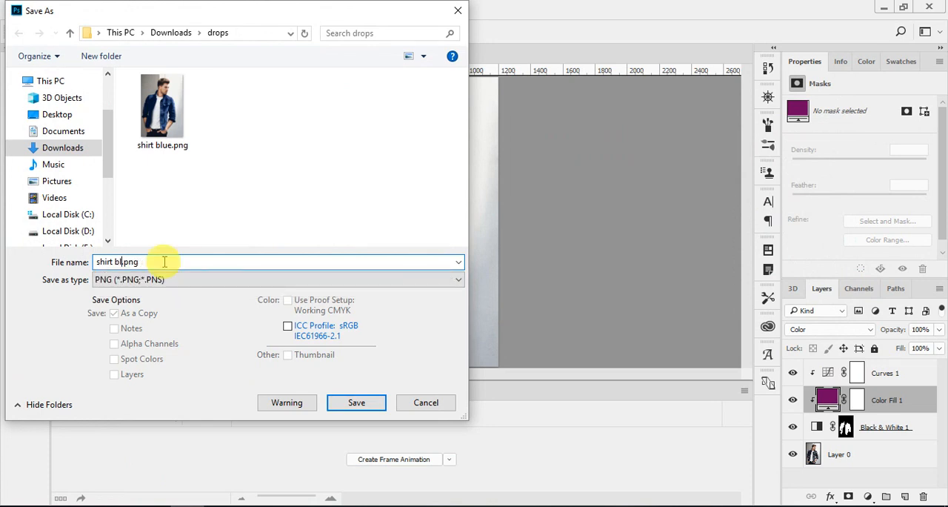
text(purple)
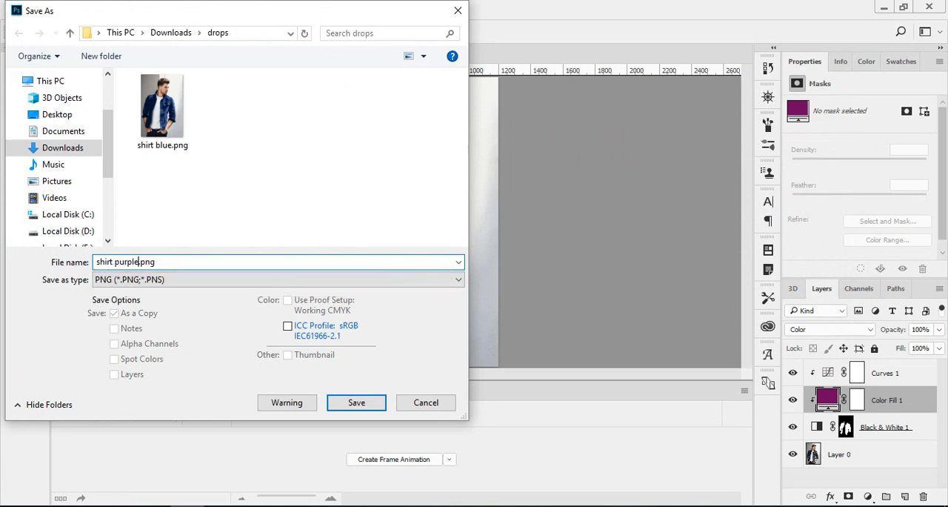
key(Return)
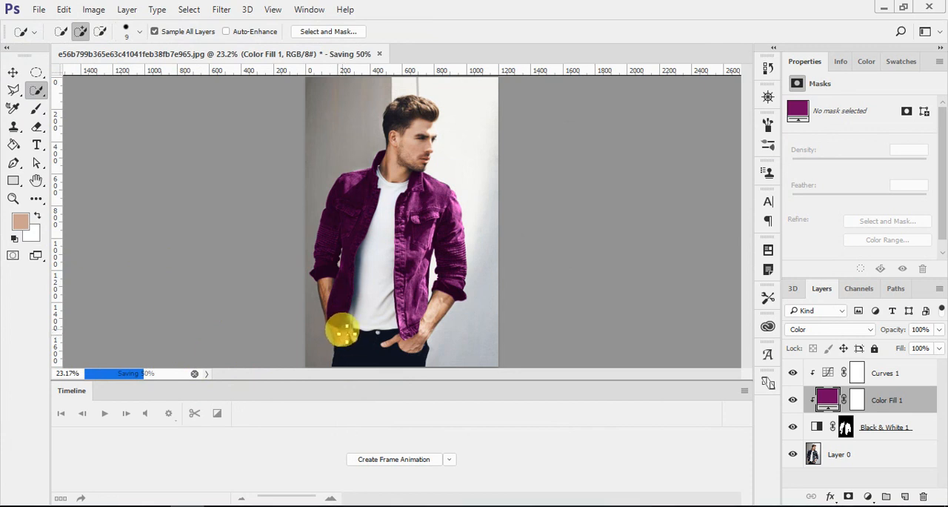
Switch to File Explorer's drops folder, compare the blue, purple and original jacket photos in the image viewer, and return to Photoshop.
click(302, 505)
click(414, 311)
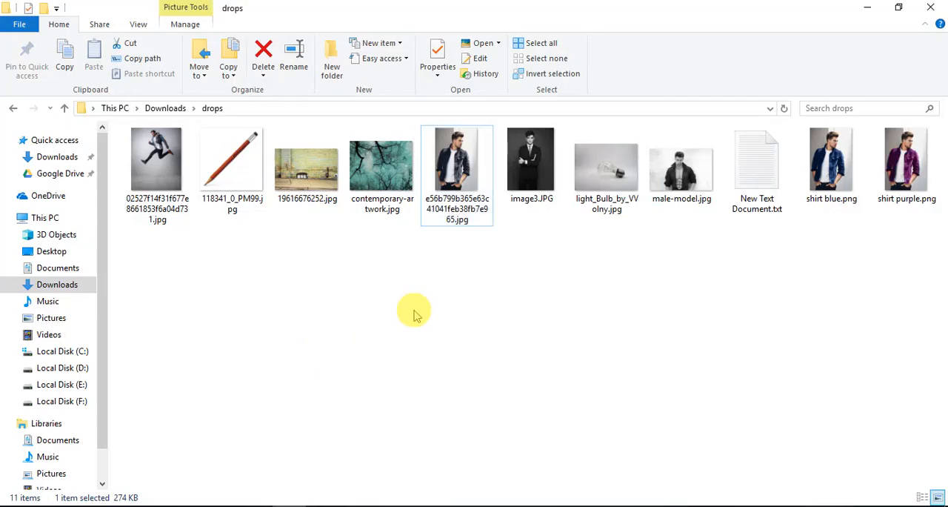
click(830, 165)
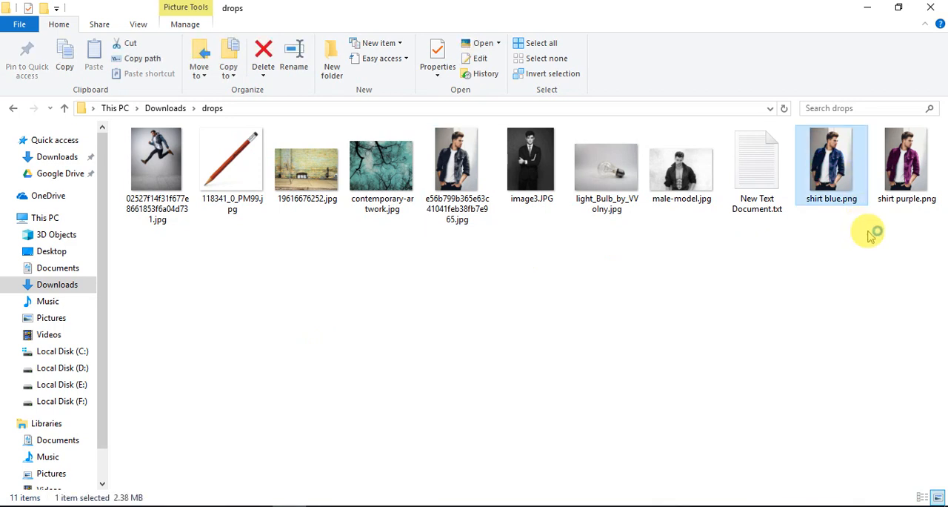
key(Right)
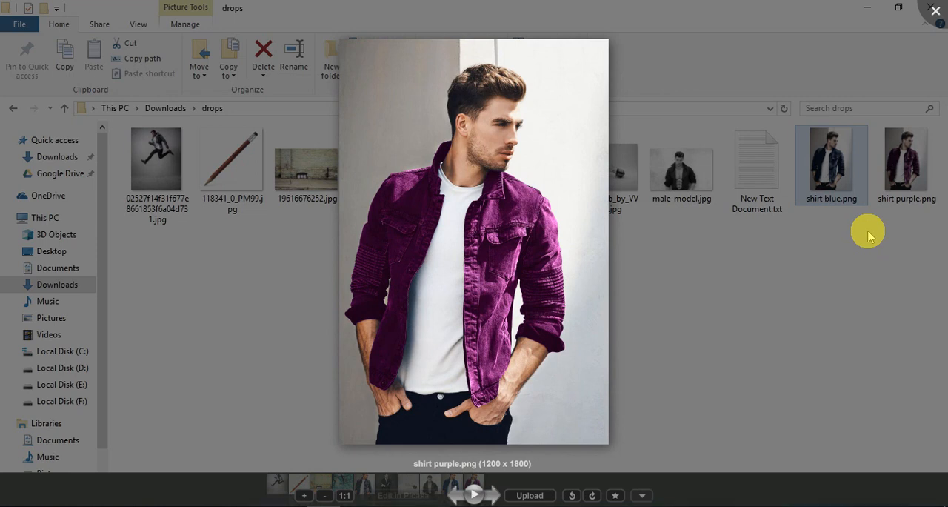
key(Left)
key(Left)
key(Left)
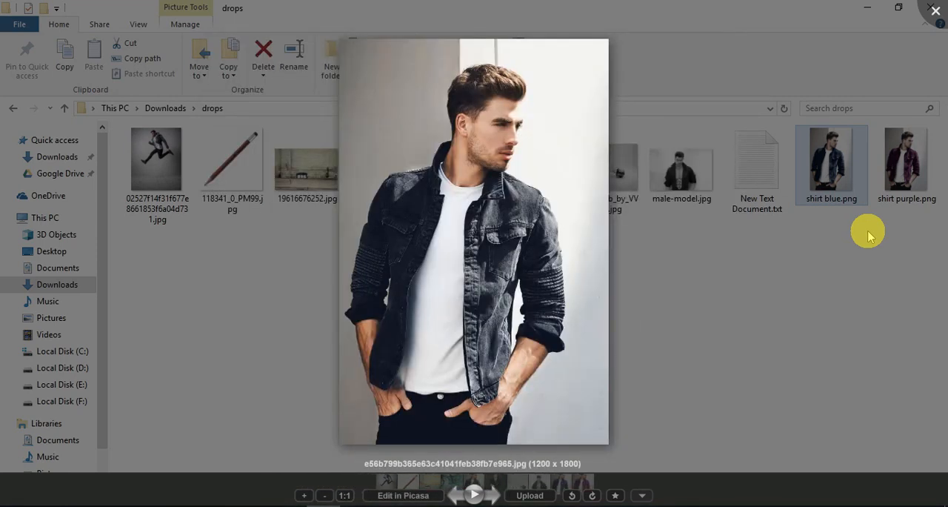
key(Right)
key(Right)
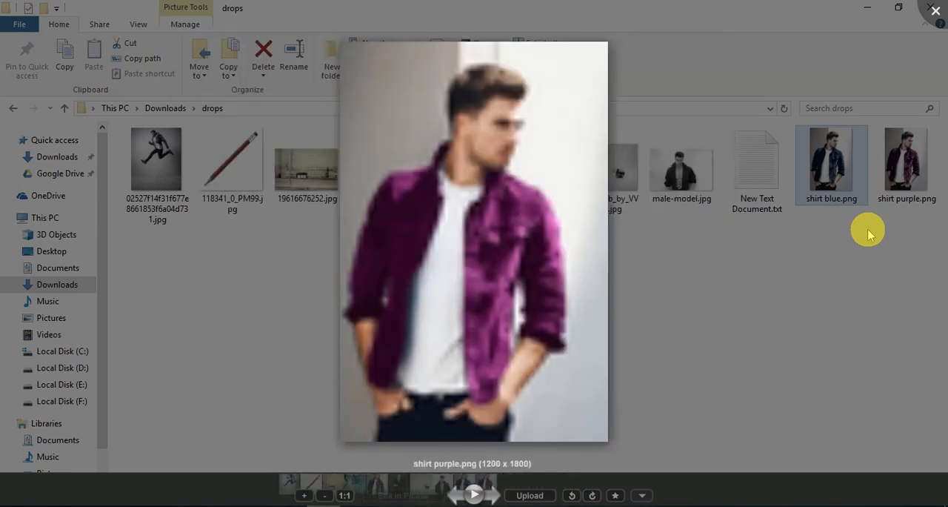
key(Left)
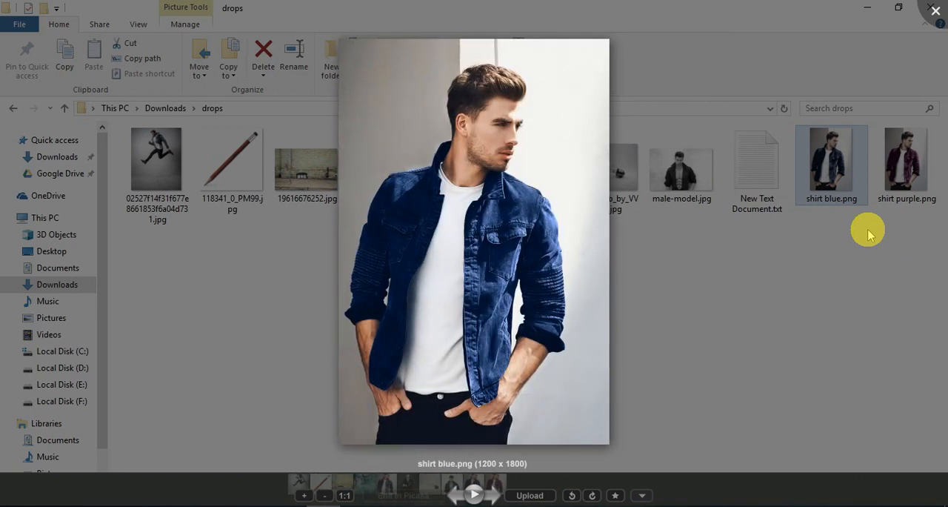
key(Right)
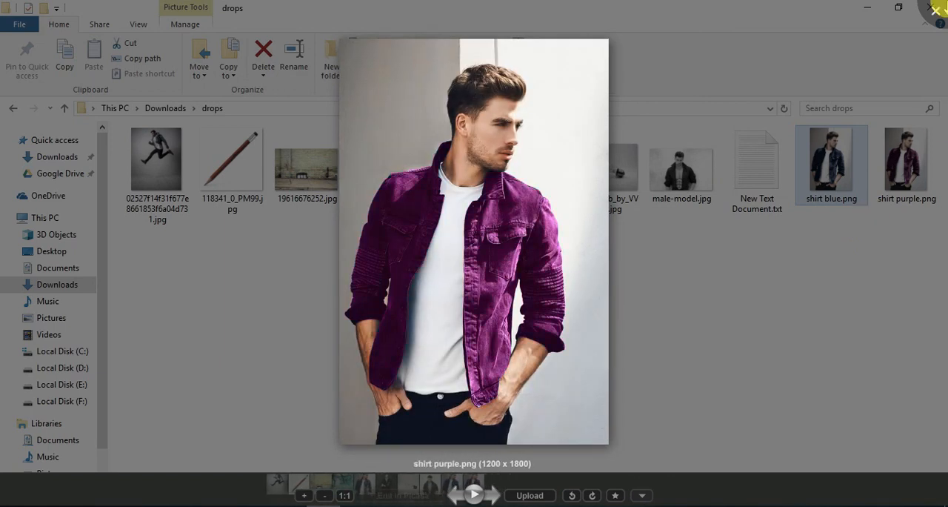
click(934, 9)
key(alt+Tab)
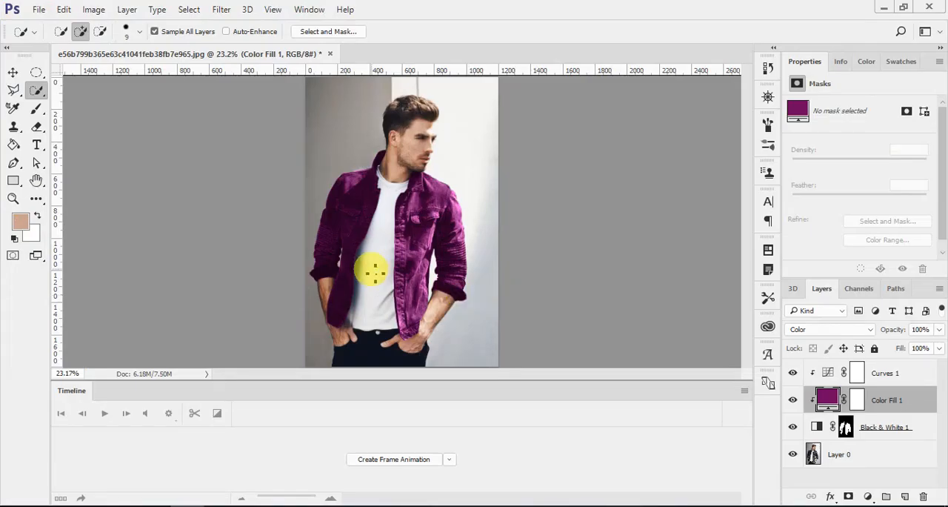